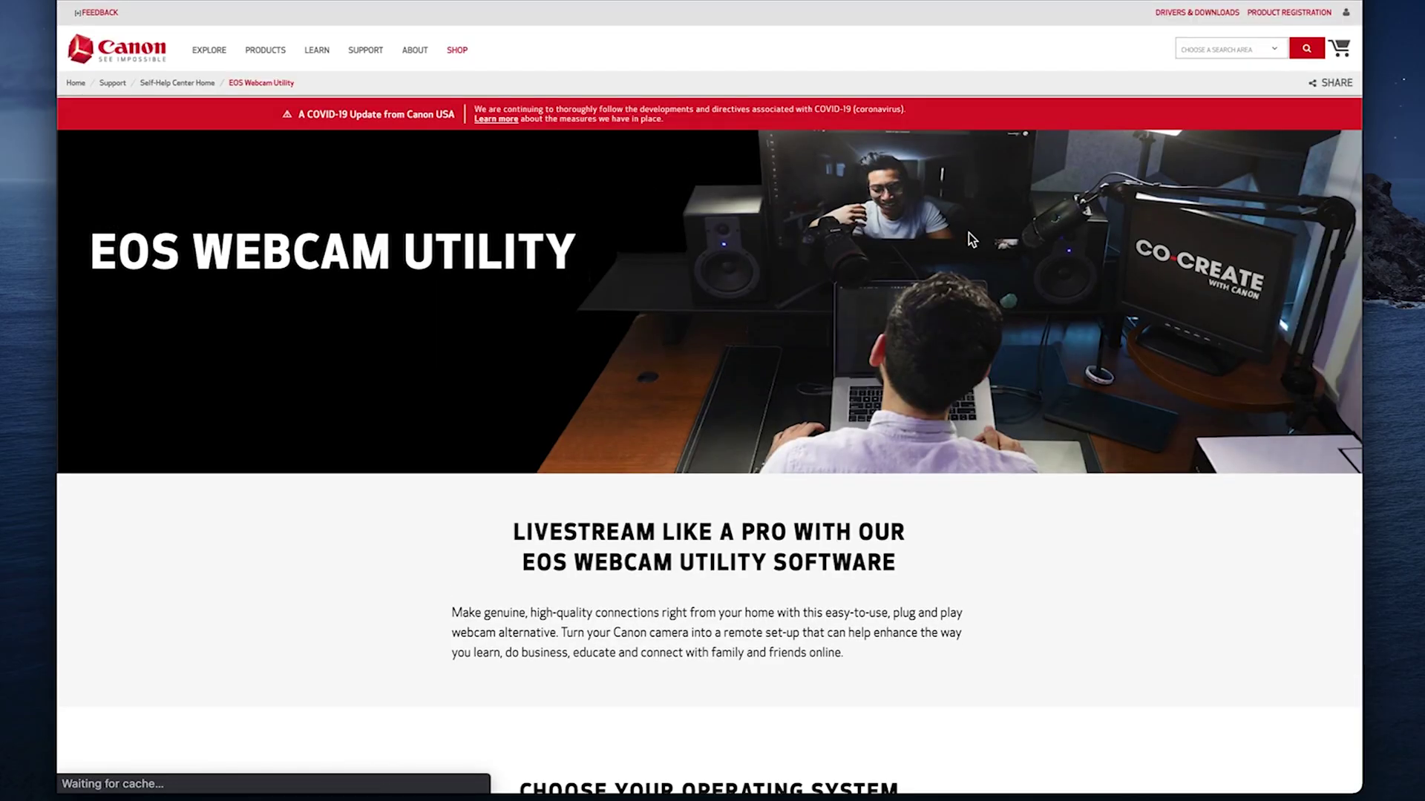
On the EOS R5 page, list macOS Catalina v10.15 software and select EOS Webcam Utility 1.0.
{"action": "scroll", "coordinate": [1075, 288], "scroll_direction": "down", "scroll_amount": 20}
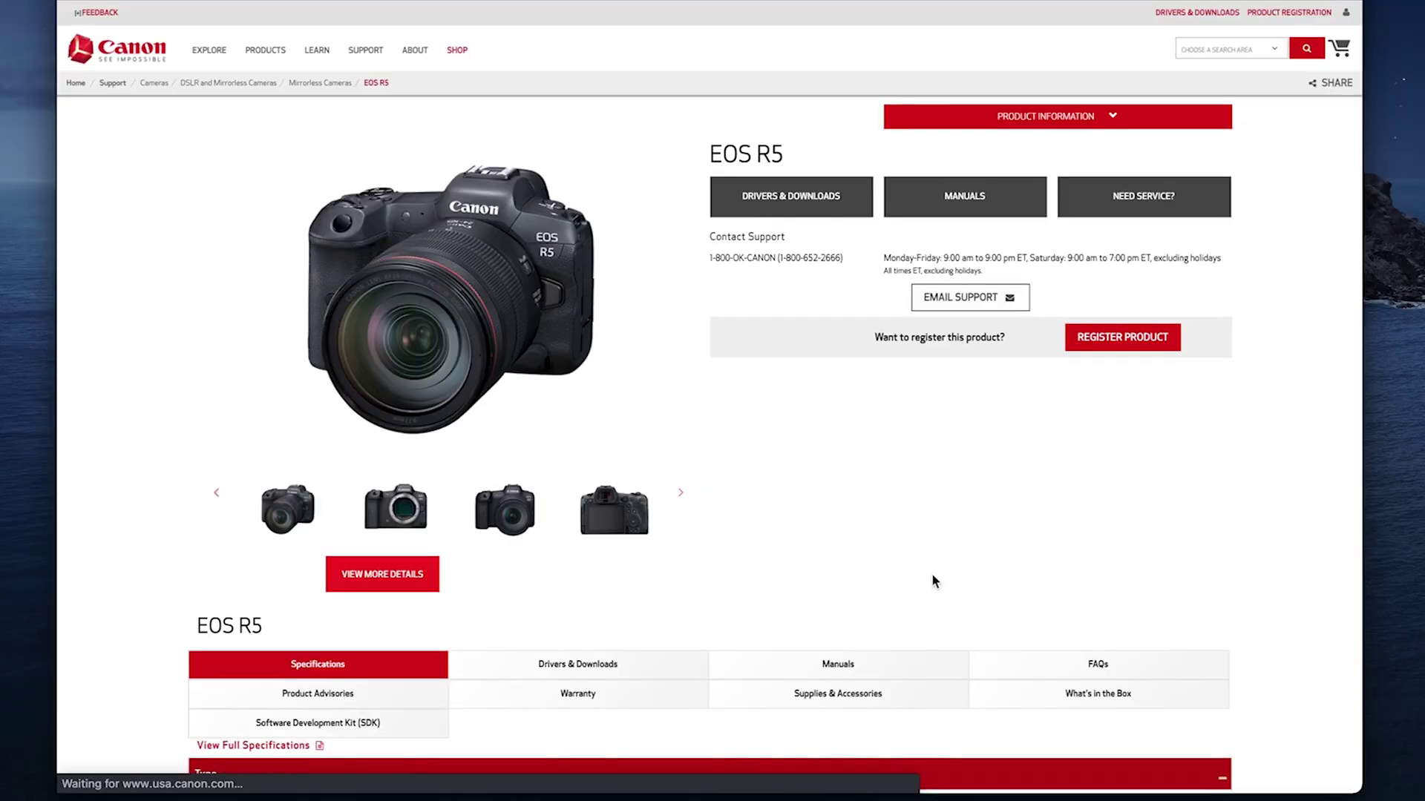
{"action": "scroll", "coordinate": [932, 573], "scroll_direction": "down", "scroll_amount": 2}
{"action": "left_click", "coordinate": [620, 547]}
{"action": "left_click", "coordinate": [600, 498]}
{"action": "scroll", "coordinate": [515, 636], "scroll_direction": "down", "scroll_amount": 10}
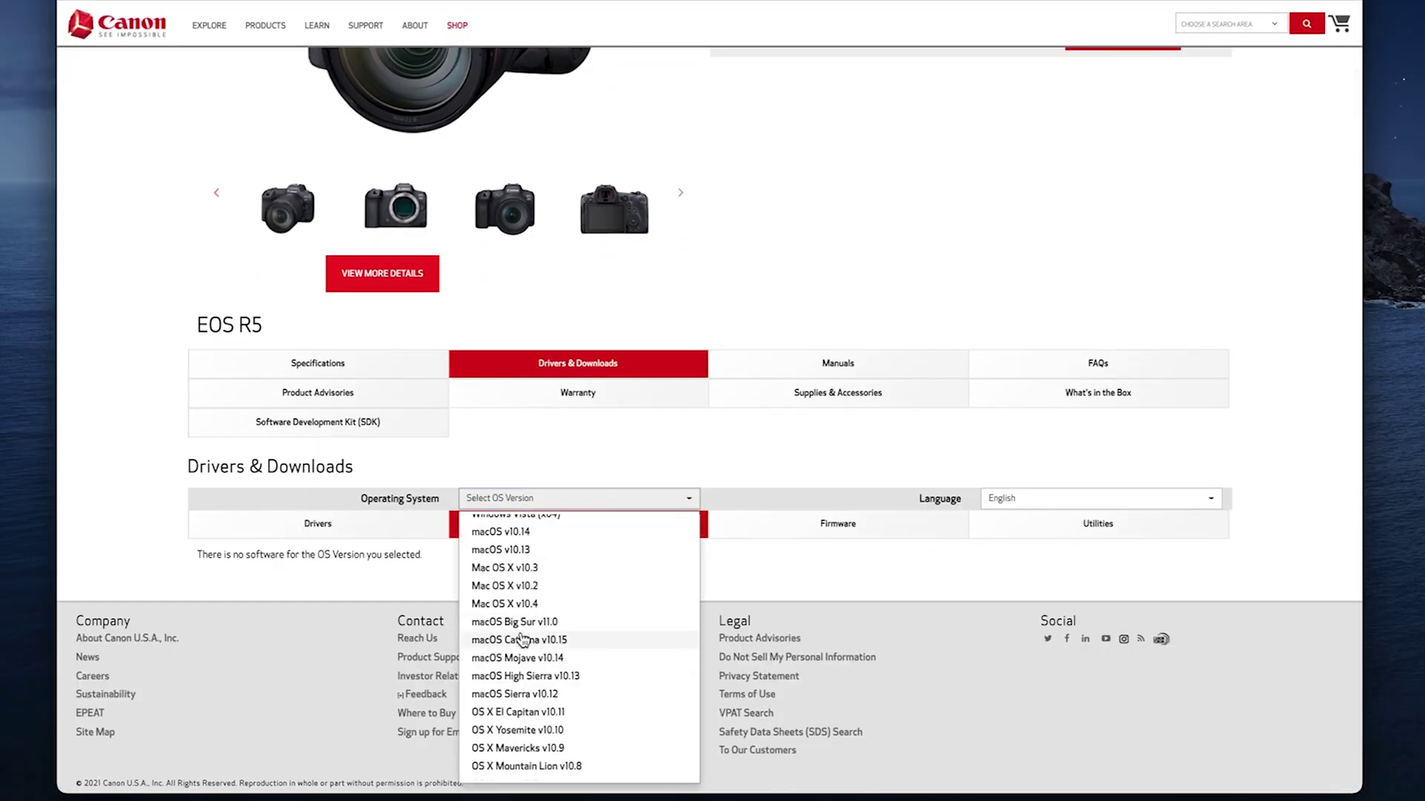
{"action": "left_click", "coordinate": [515, 635]}
{"action": "scroll", "coordinate": [972, 575], "scroll_direction": "down", "scroll_amount": 5}
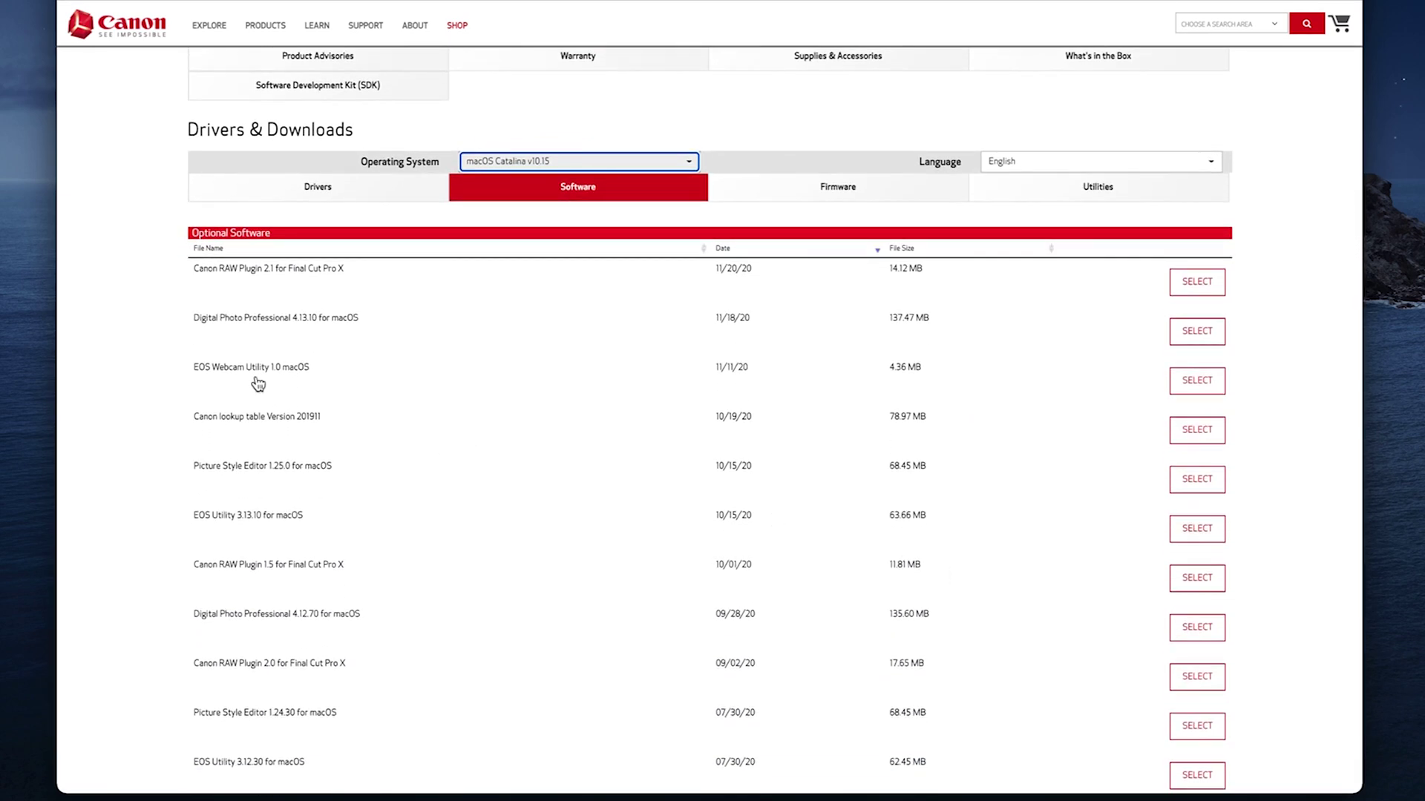
{"action": "left_click", "coordinate": [257, 374]}
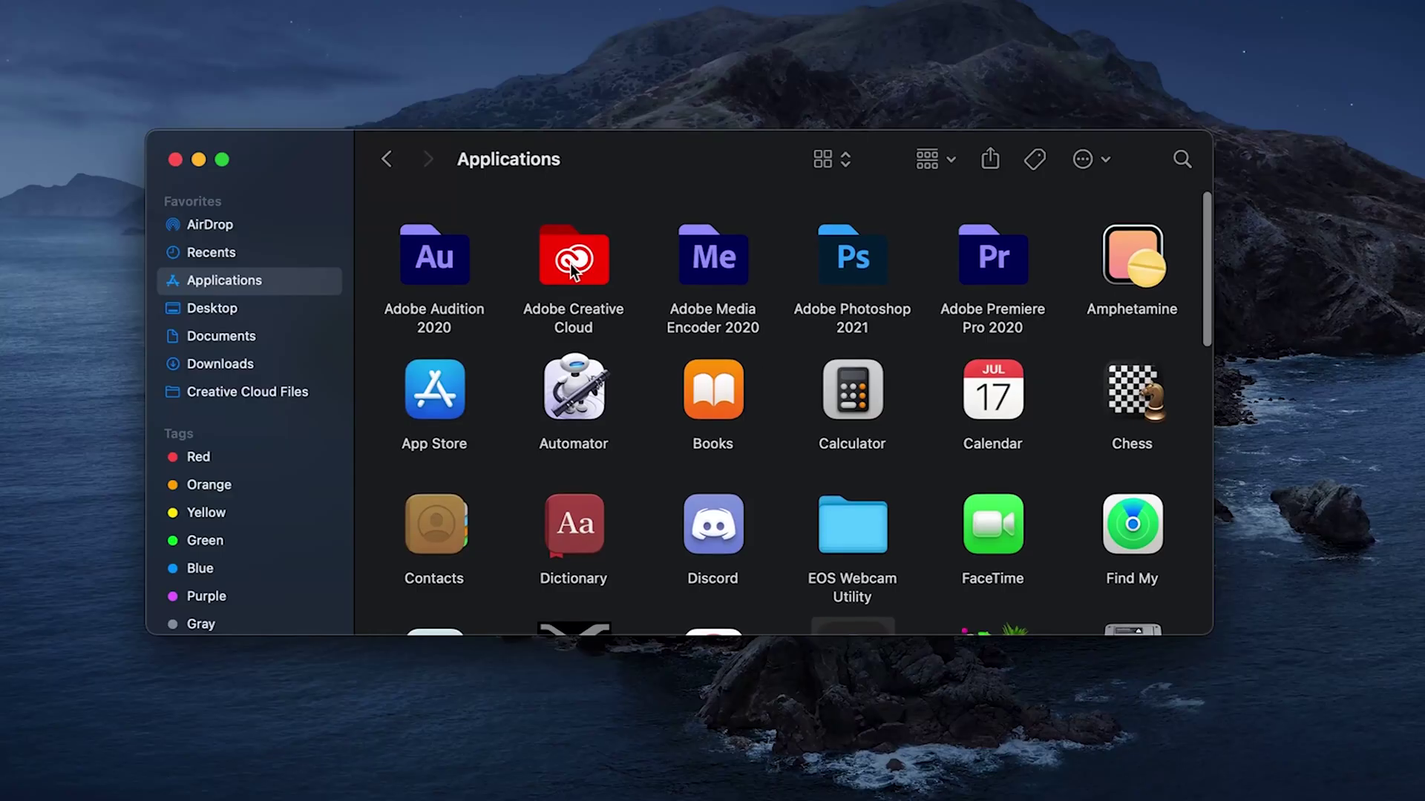
{"action": "double_click", "coordinate": [839, 499]}
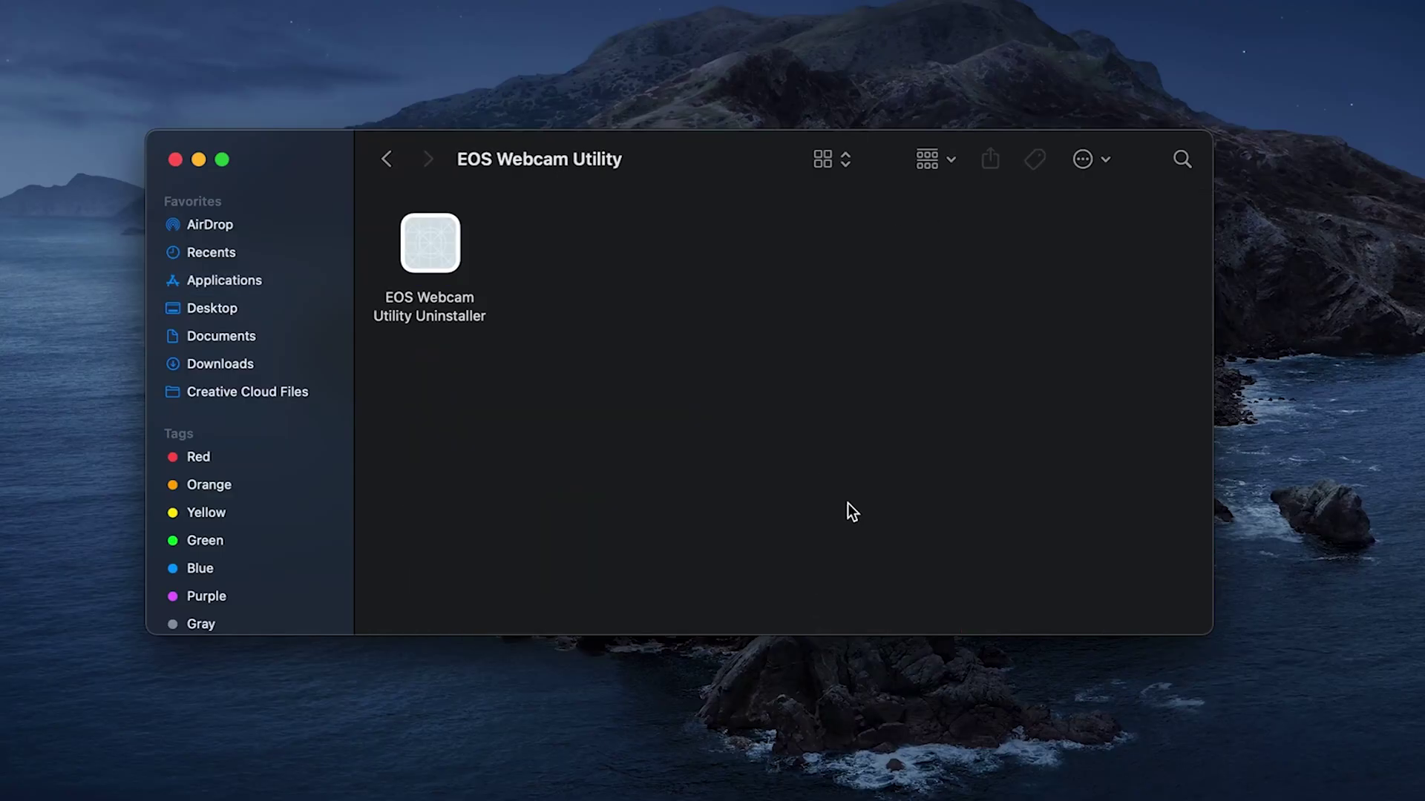
{"action": "left_click", "coordinate": [387, 160]}
{"action": "scroll", "coordinate": [878, 509], "scroll_direction": "down", "scroll_amount": 2}
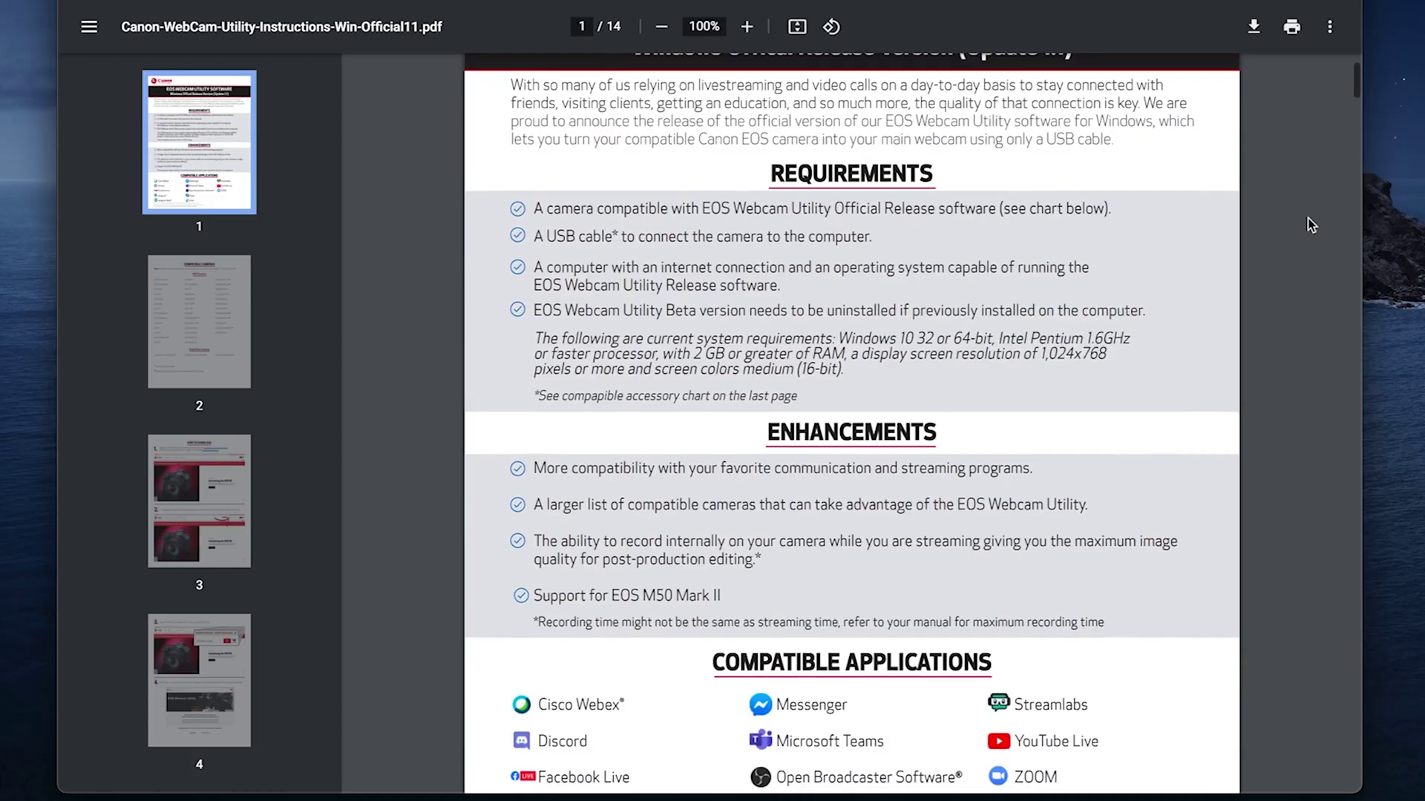
{"action": "scroll", "coordinate": [1311, 225], "scroll_direction": "down", "scroll_amount": 5}
{"action": "scroll", "coordinate": [1311, 225], "scroll_direction": "down", "scroll_amount": 2}
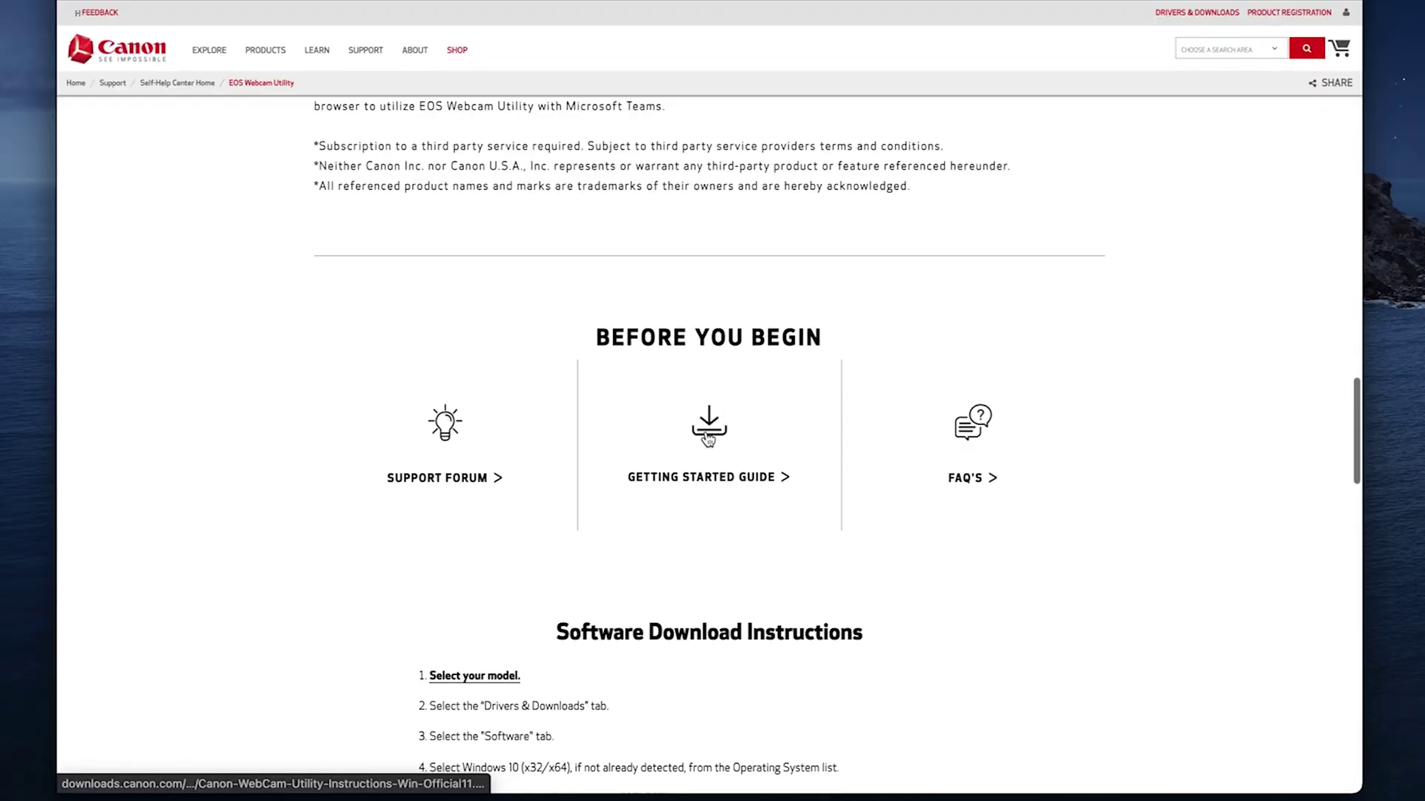
Open the EOS Webcam Utility Getting Started Guide PDF, then pick EOS Webcam Utility in Twitch Studio.
{"action": "left_click", "coordinate": [706, 435]}
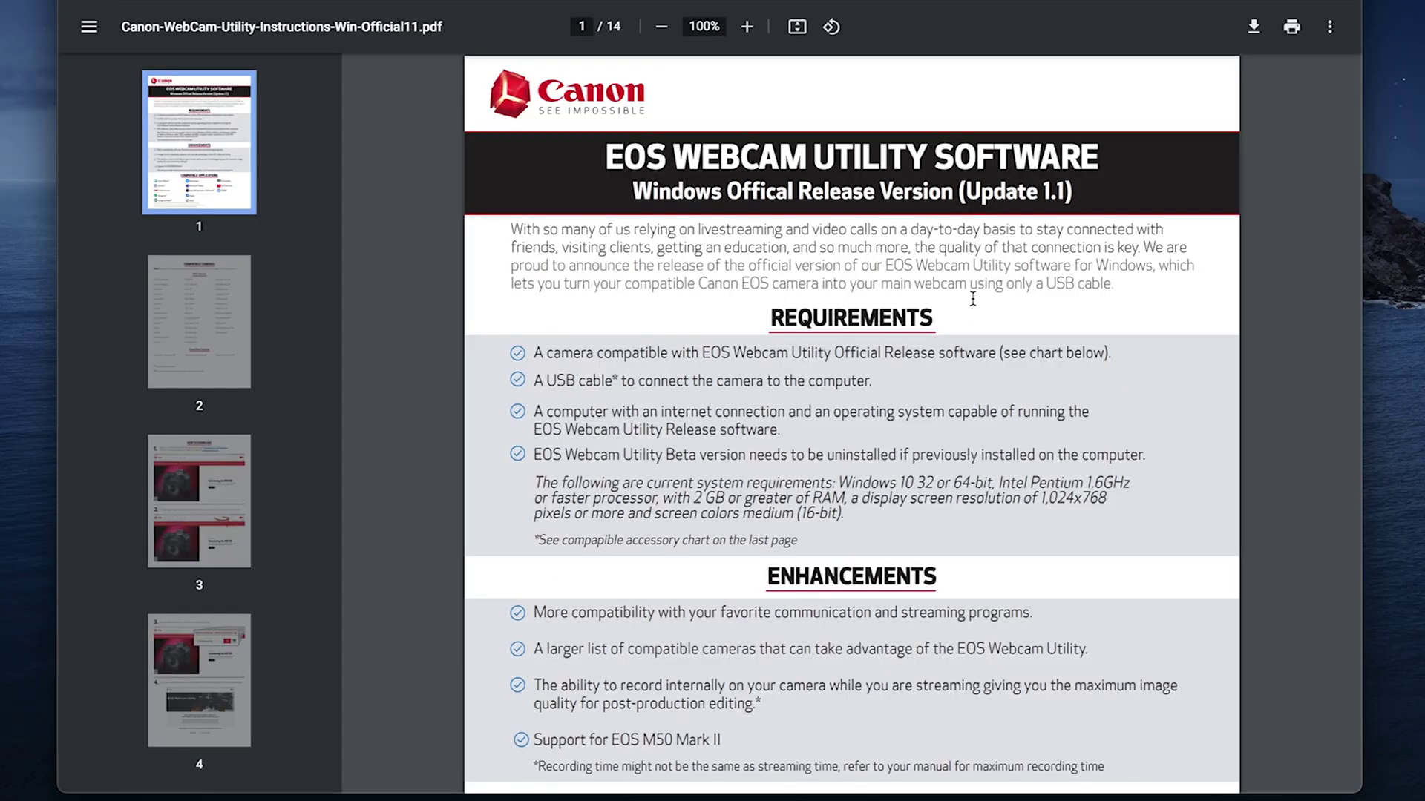
{"action": "scroll", "coordinate": [1307, 223], "scroll_direction": "down", "scroll_amount": 20}
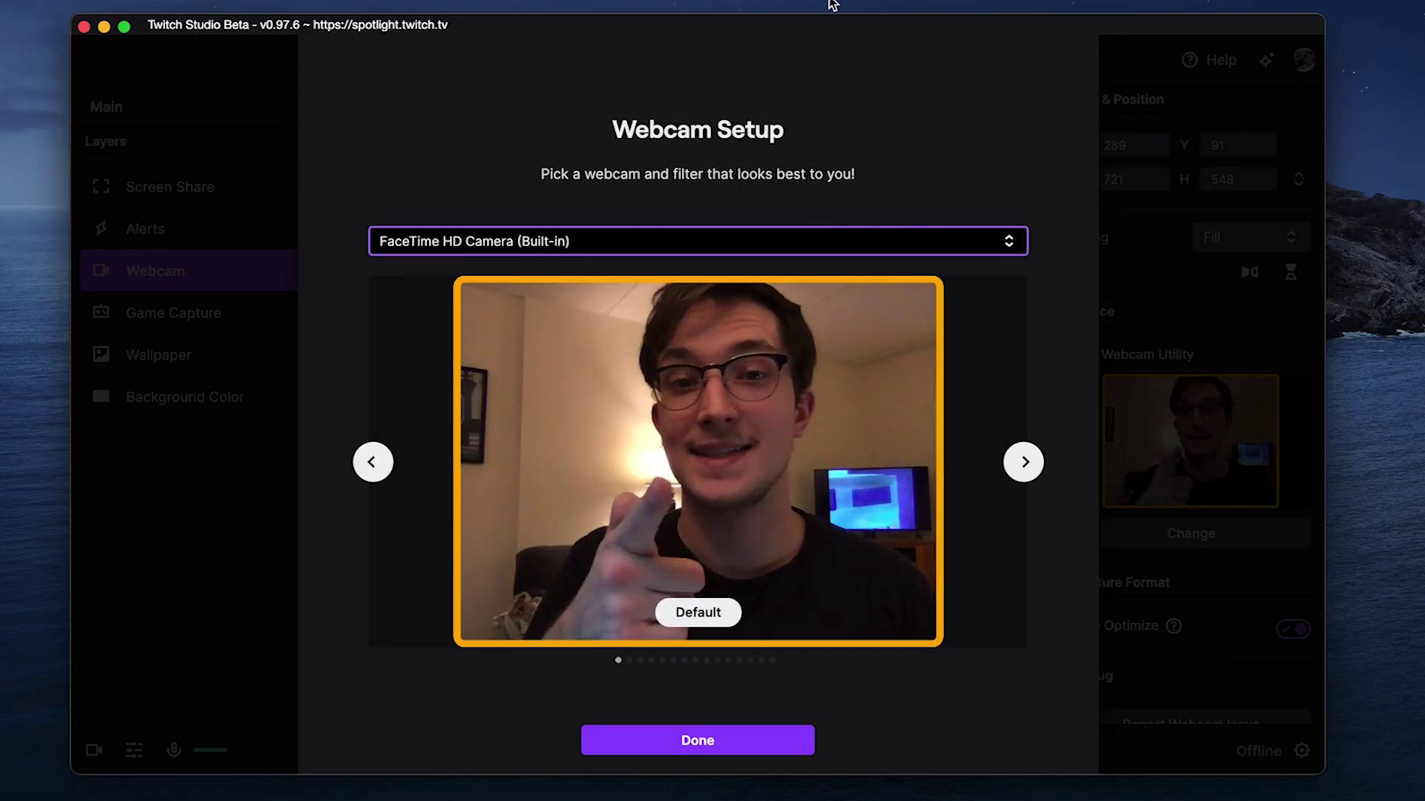
{"action": "left_click", "coordinate": [598, 251]}
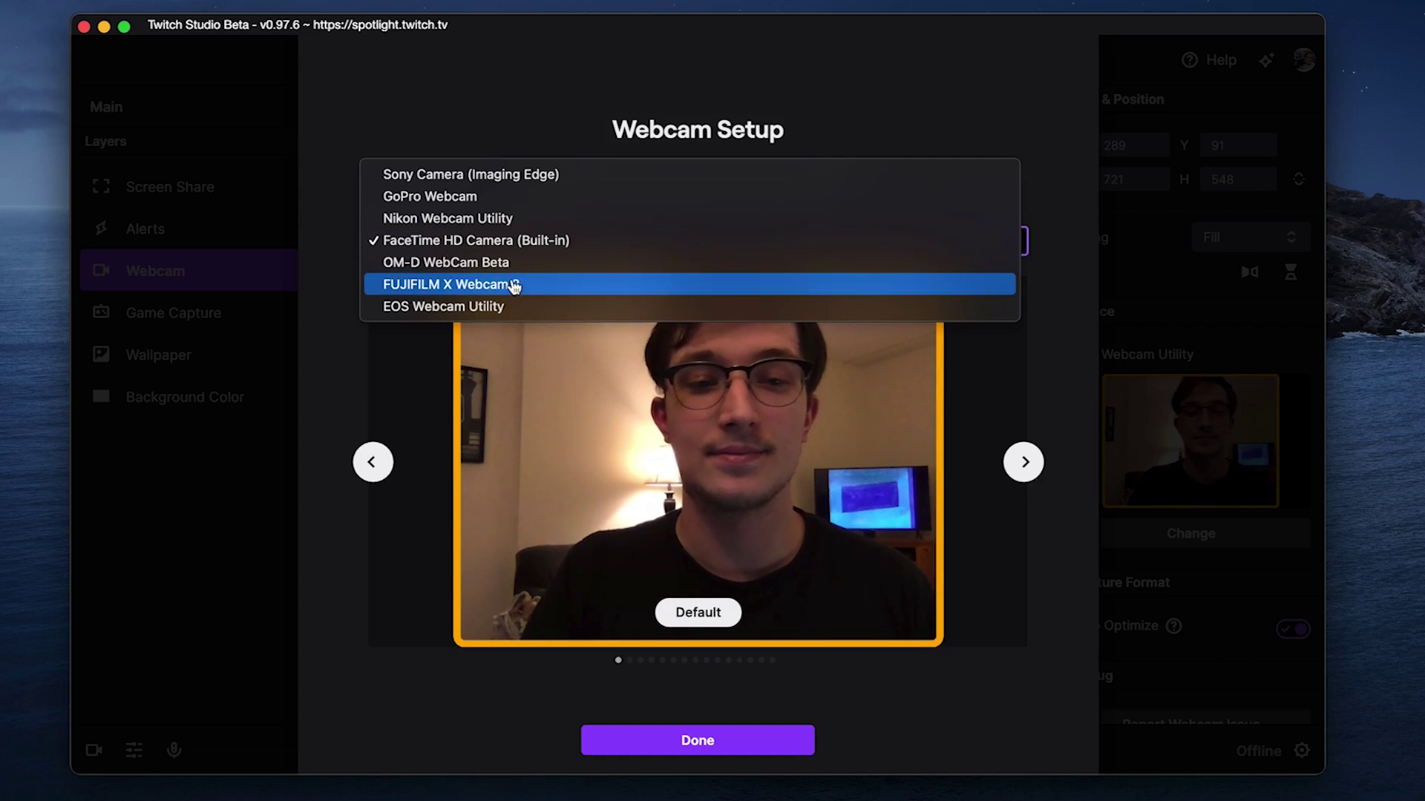
{"action": "left_click", "coordinate": [477, 309]}
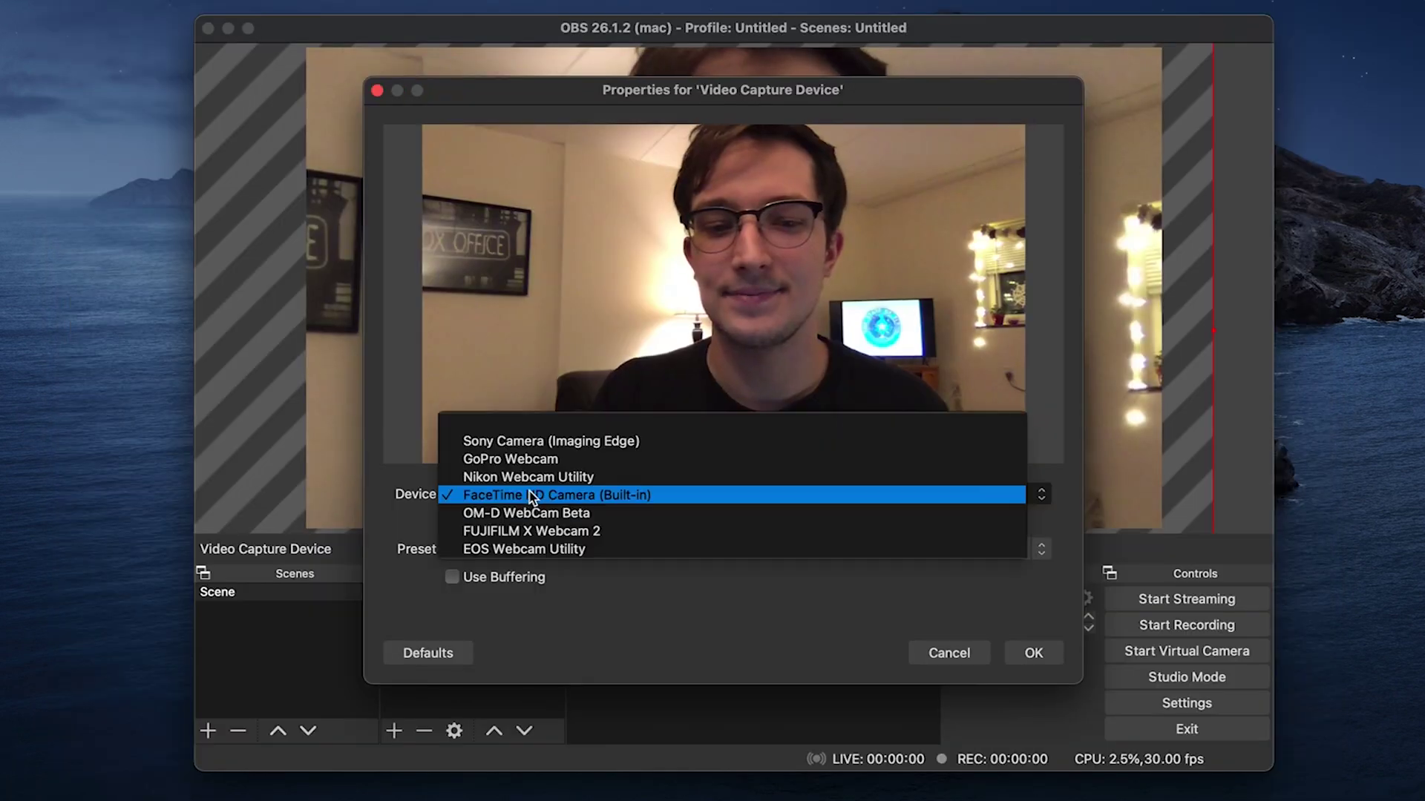
Select EOS Webcam Utility as the OBS Video Capture Device, showing the Canon feed at 1280x720.
{"action": "left_click", "coordinate": [504, 550]}
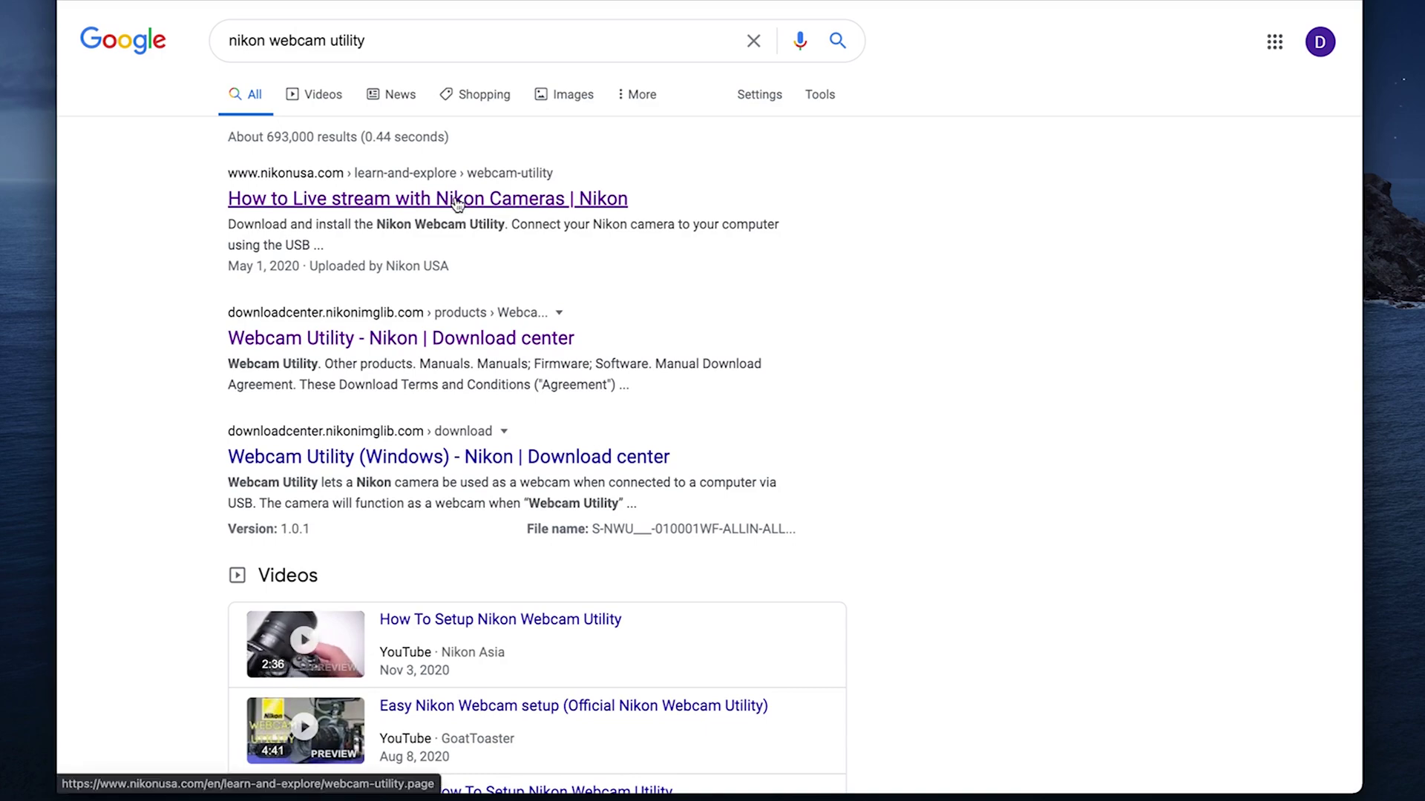
Go from nikonusa.com's live streaming page to the Webcam Utility 1.0.1 download center for Mac and Windows.
{"action": "left_click", "coordinate": [463, 199]}
{"action": "scroll", "coordinate": [1060, 582], "scroll_direction": "down", "scroll_amount": 2}
{"action": "scroll", "coordinate": [1060, 582], "scroll_direction": "down", "scroll_amount": 10}
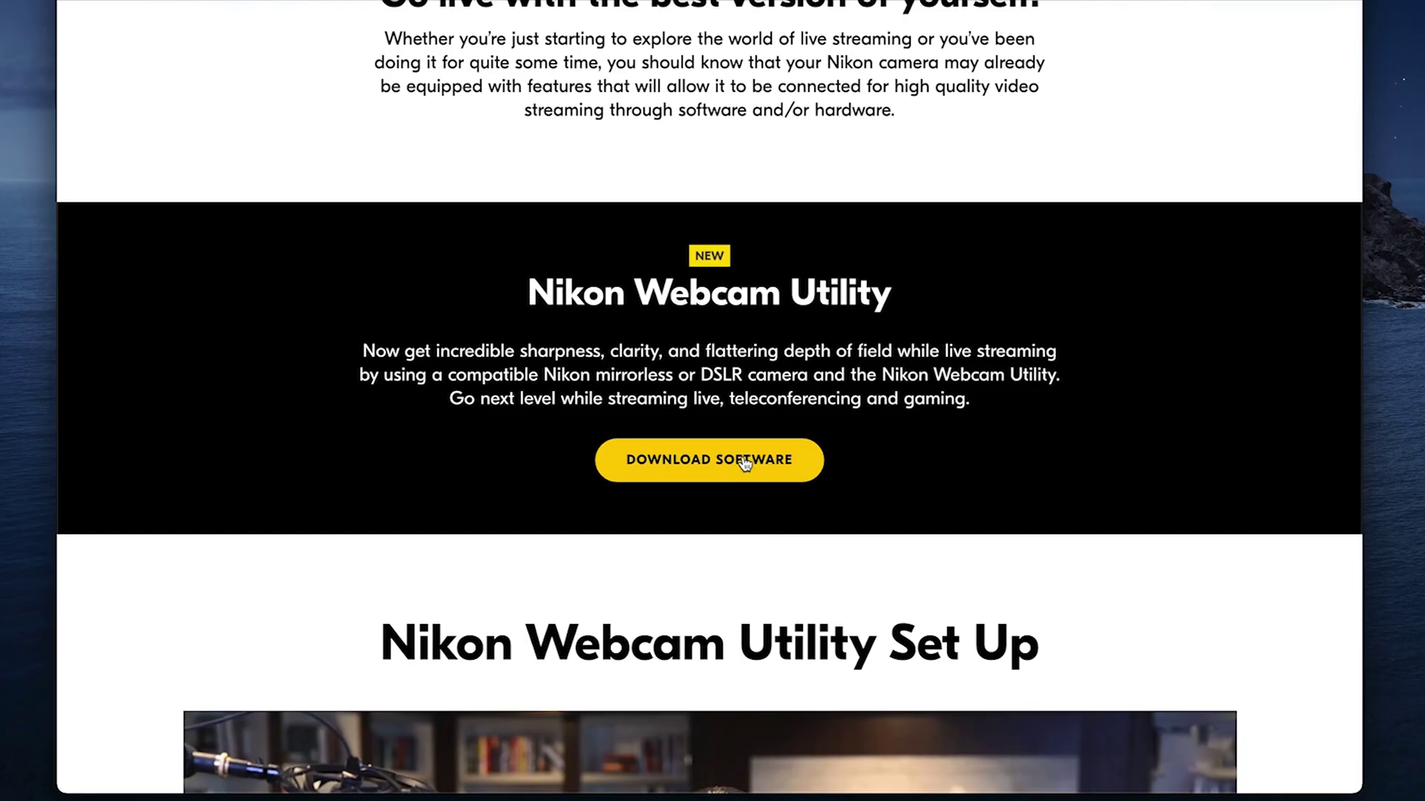
{"action": "left_click", "coordinate": [745, 460]}
{"action": "scroll", "coordinate": [1098, 544], "scroll_direction": "down", "scroll_amount": 2}
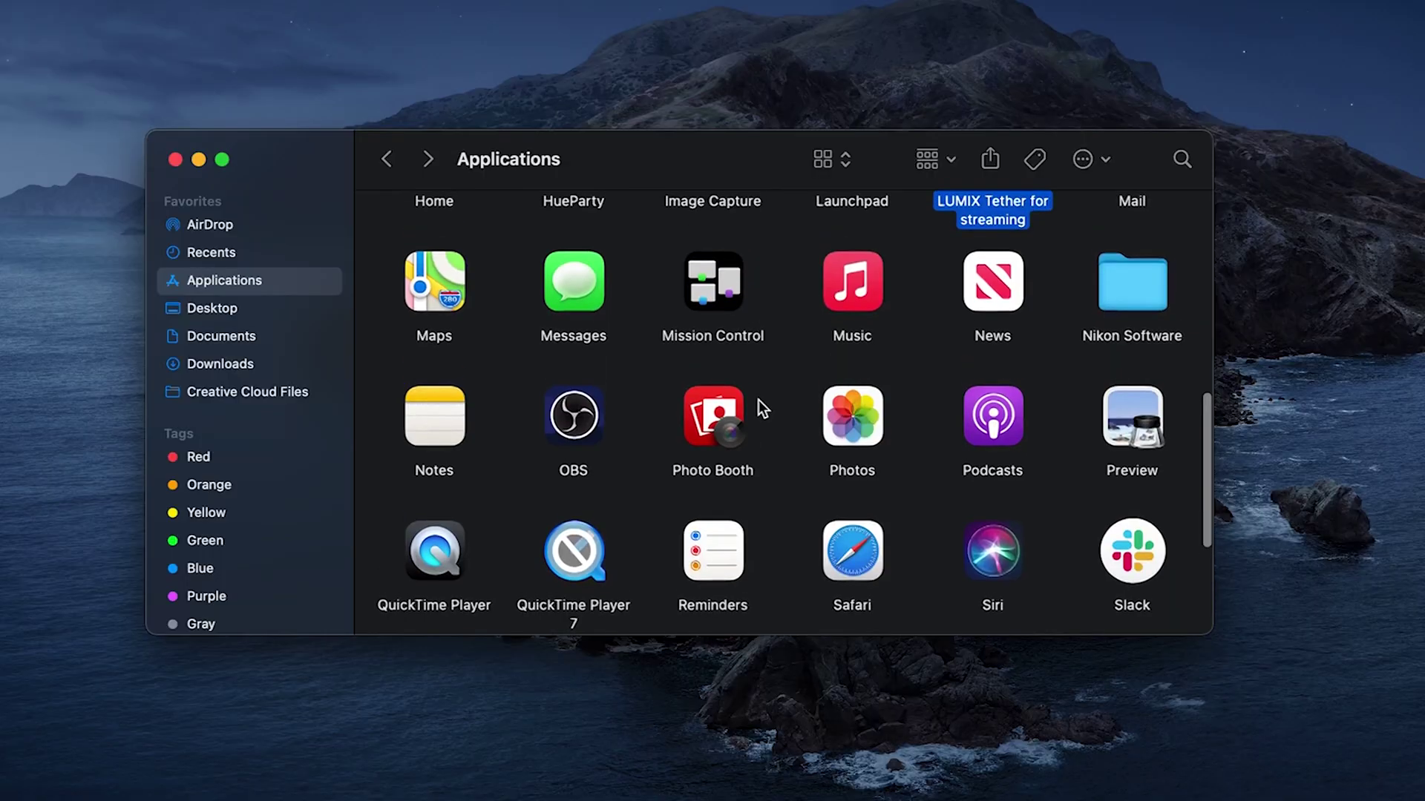
{"action": "scroll", "coordinate": [759, 400], "scroll_direction": "up", "scroll_amount": 3}
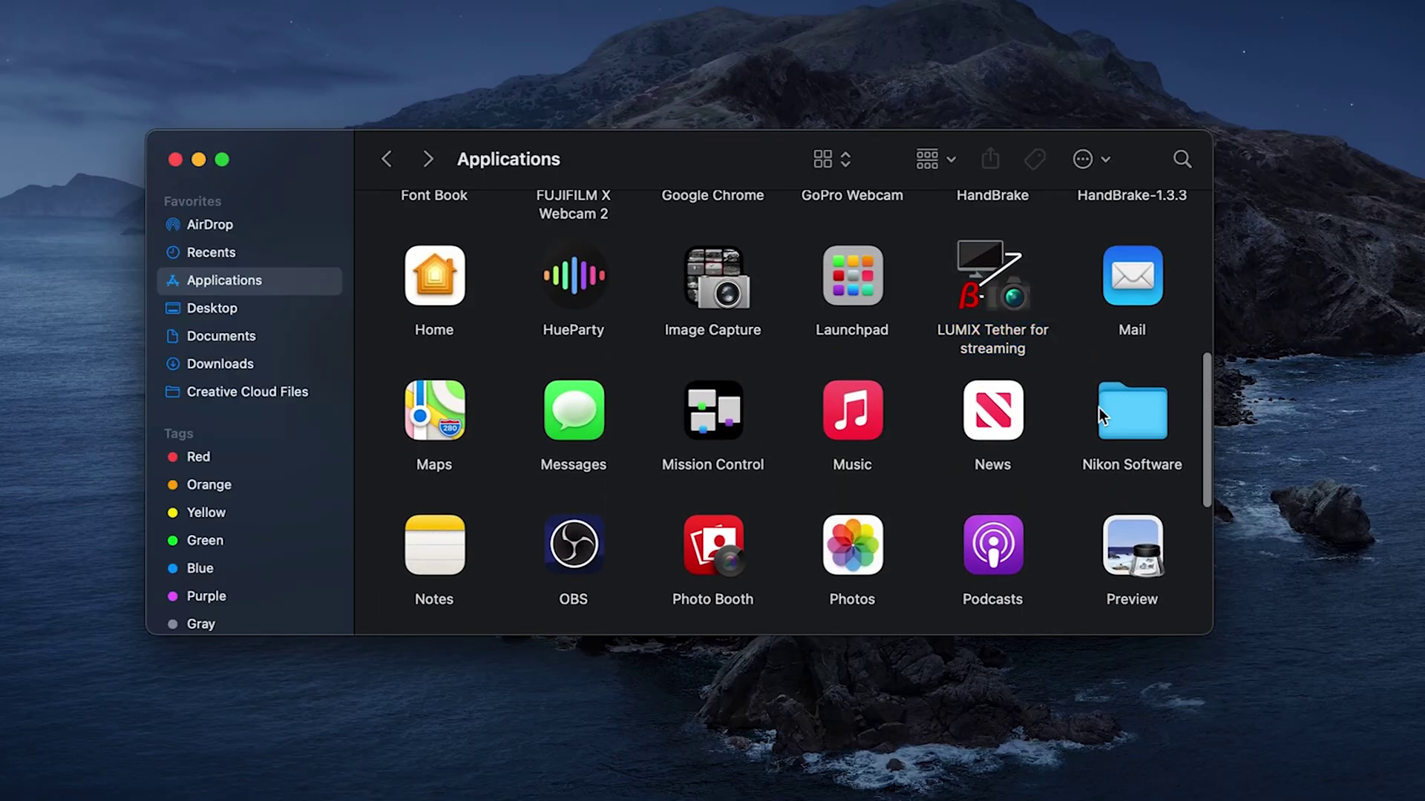
Open Applications > Nikon Software > Webcam Utility in Finder.
{"action": "double_click", "coordinate": [1134, 410]}
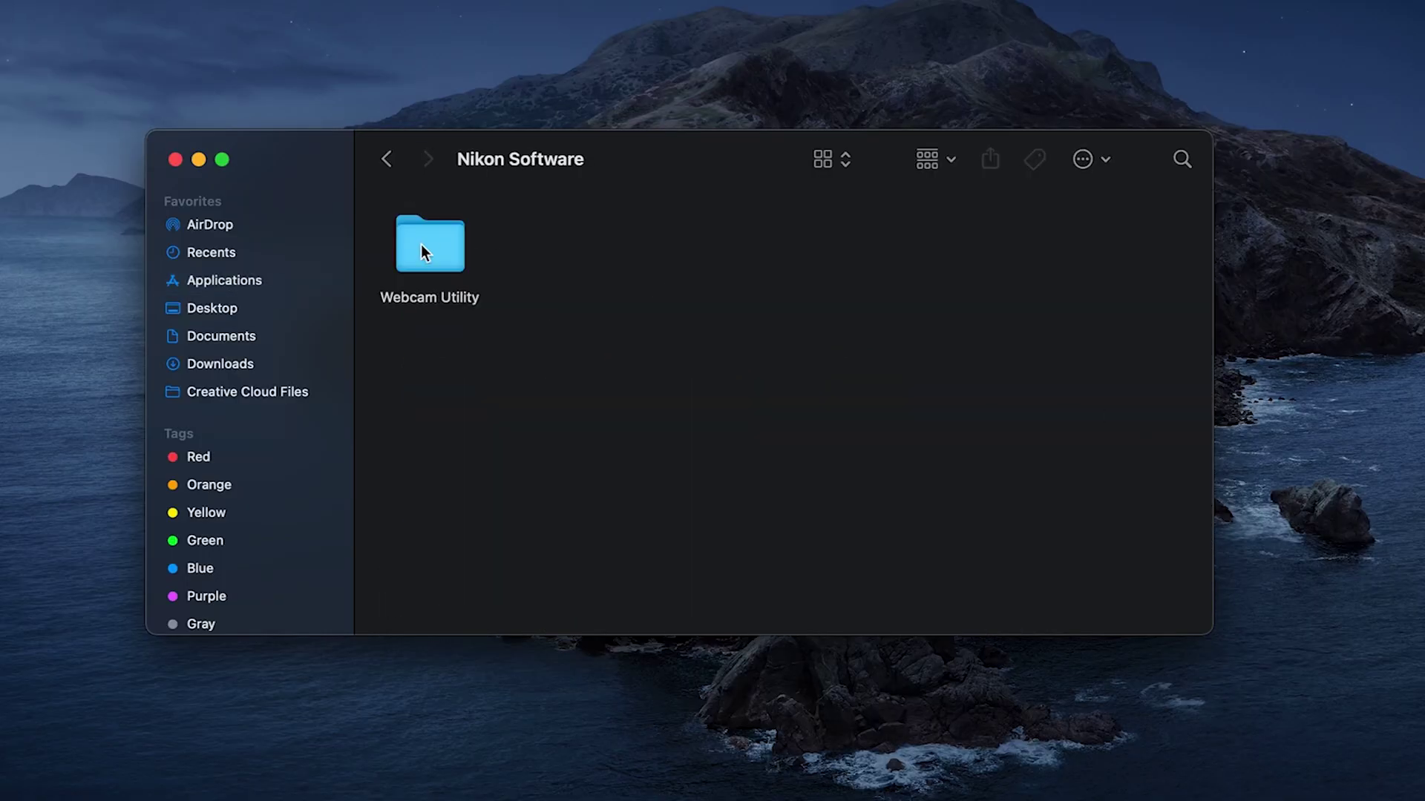
{"action": "double_click", "coordinate": [421, 245]}
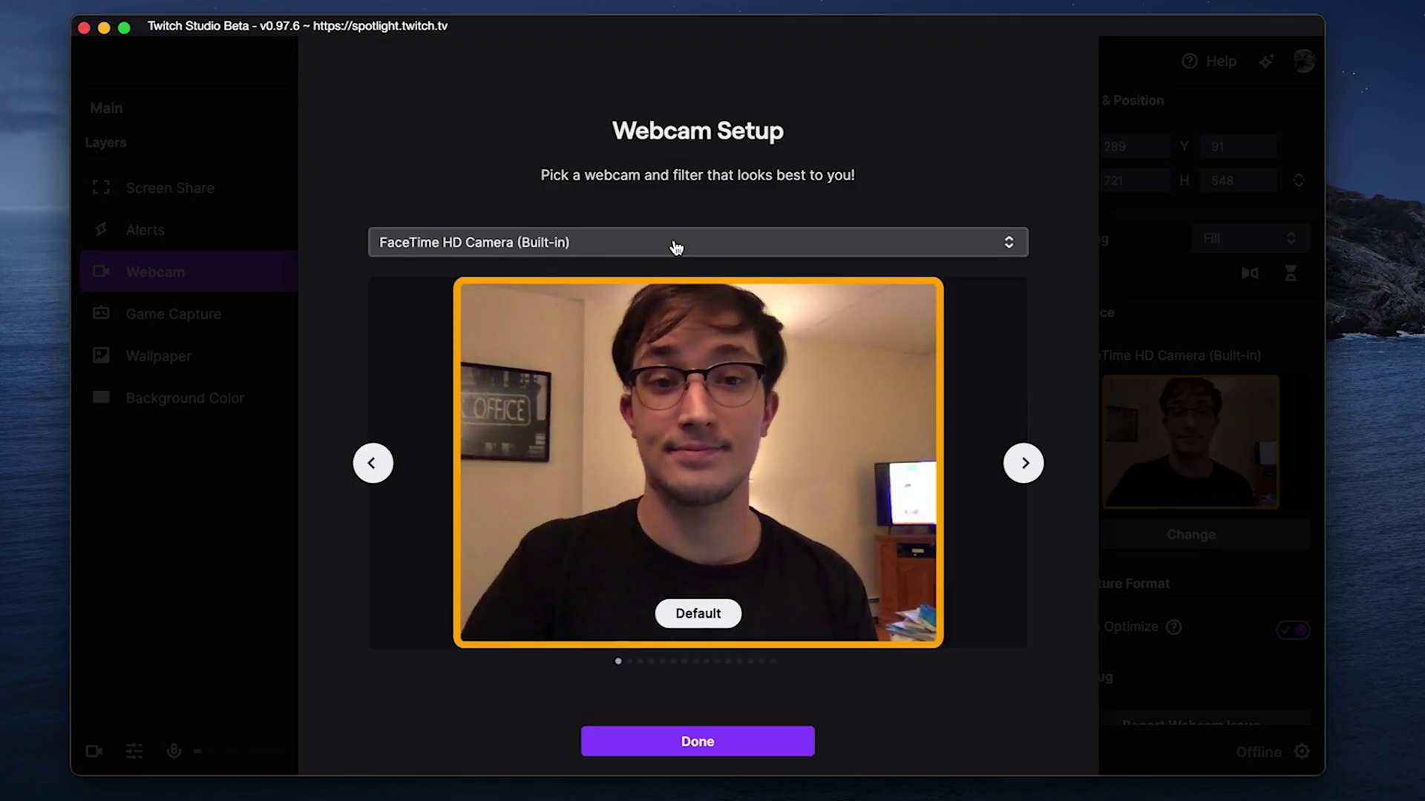
Choose Nikon Webcam Utility from the Webcam Setup camera list.
{"action": "left_click", "coordinate": [673, 244]}
{"action": "left_click", "coordinate": [595, 221]}
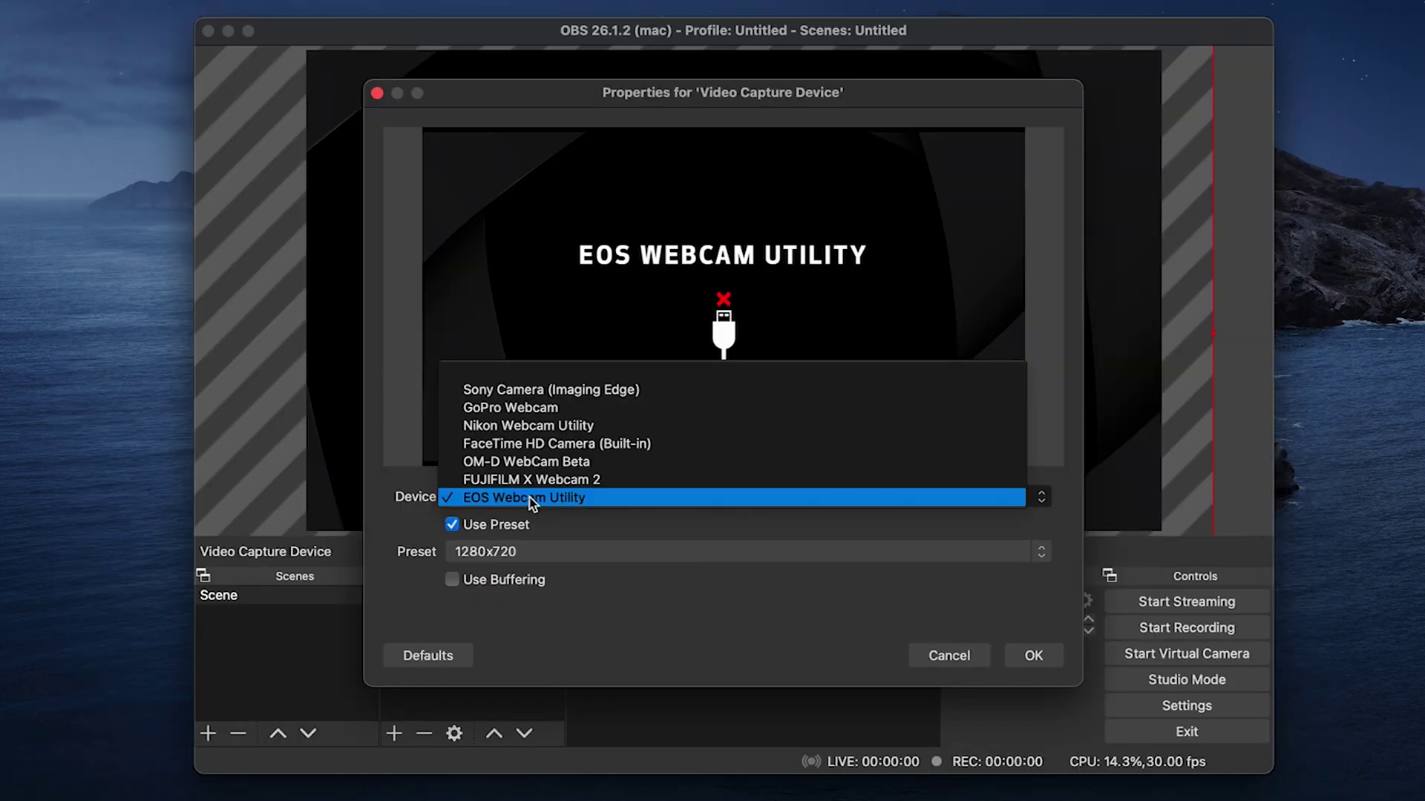
Select Nikon Webcam Utility as the device in OBS's Video Capture Device properties.
{"action": "left_click", "coordinate": [534, 426]}
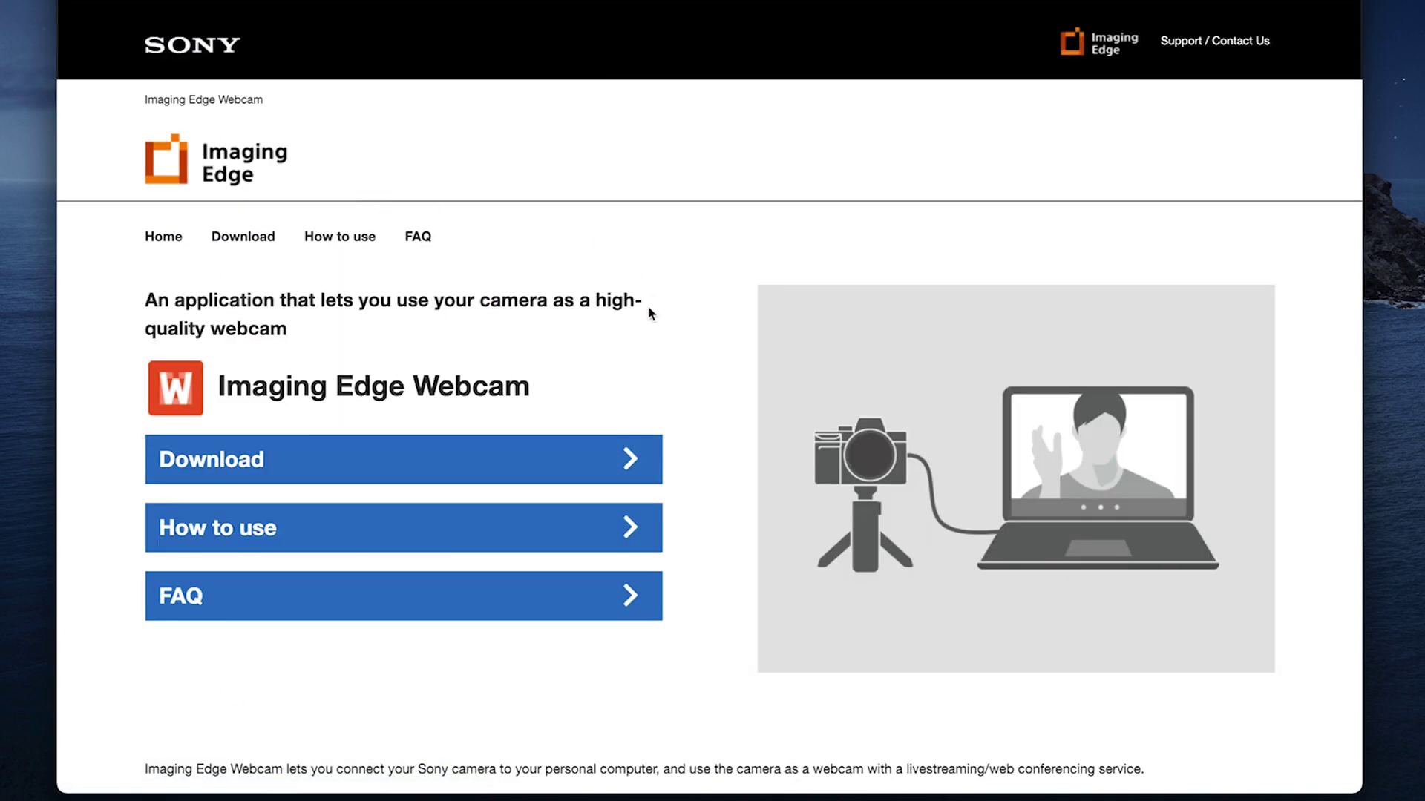
Go to the Imaging Edge Webcam Download page and check the ILCE-7SM3 model.
{"action": "left_click", "coordinate": [387, 462]}
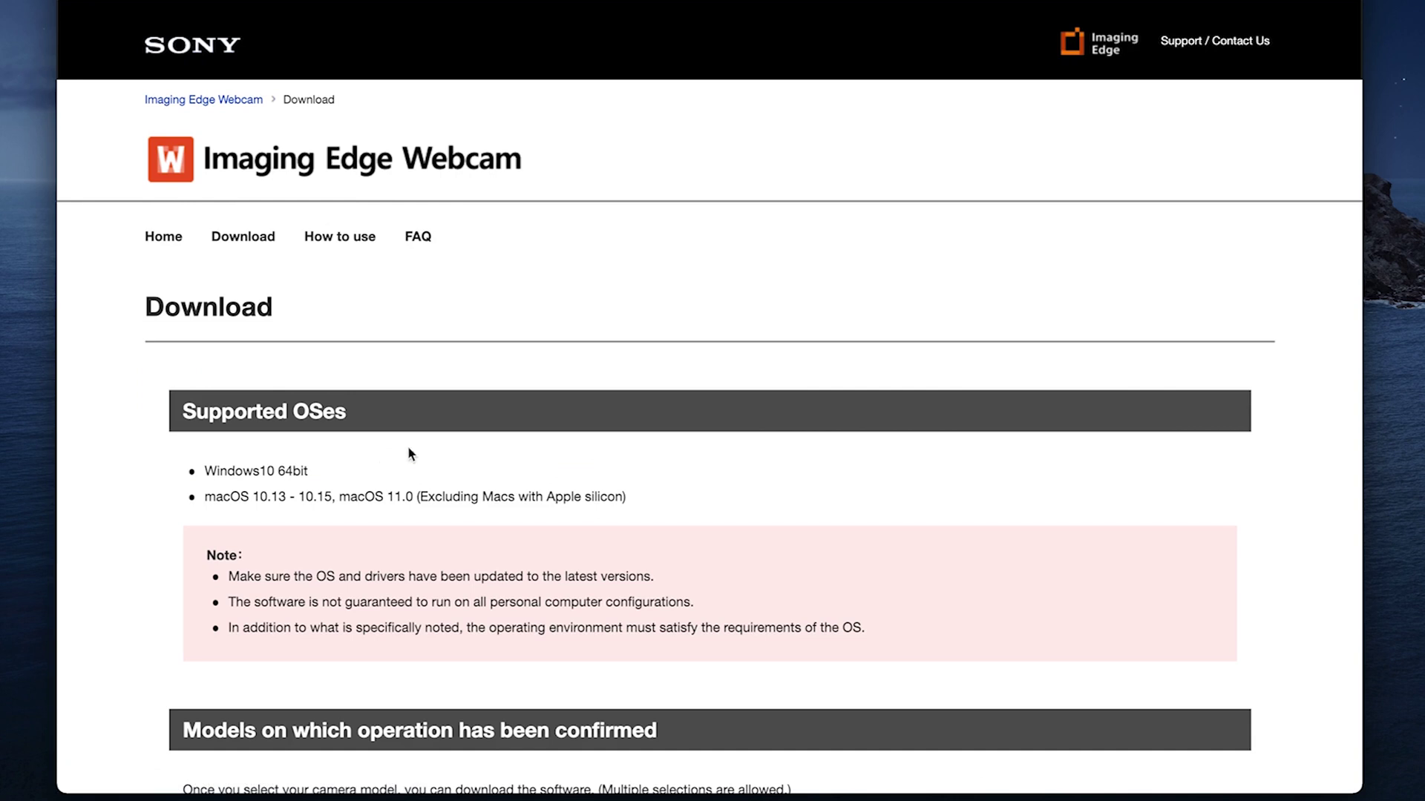
{"action": "scroll", "coordinate": [763, 503], "scroll_direction": "down", "scroll_amount": 9}
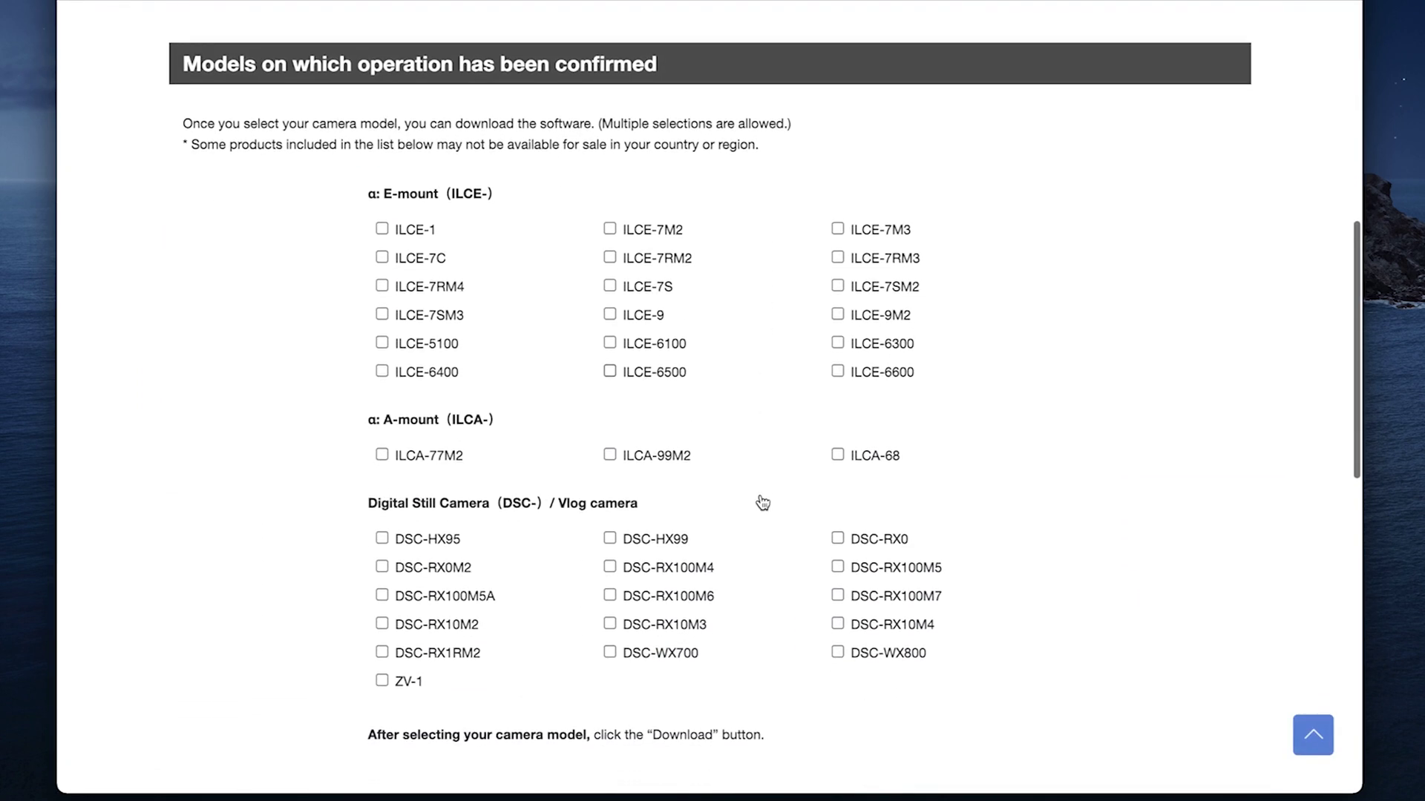
{"action": "scroll", "coordinate": [763, 503], "scroll_direction": "down", "scroll_amount": 1}
{"action": "left_click", "coordinate": [381, 244]}
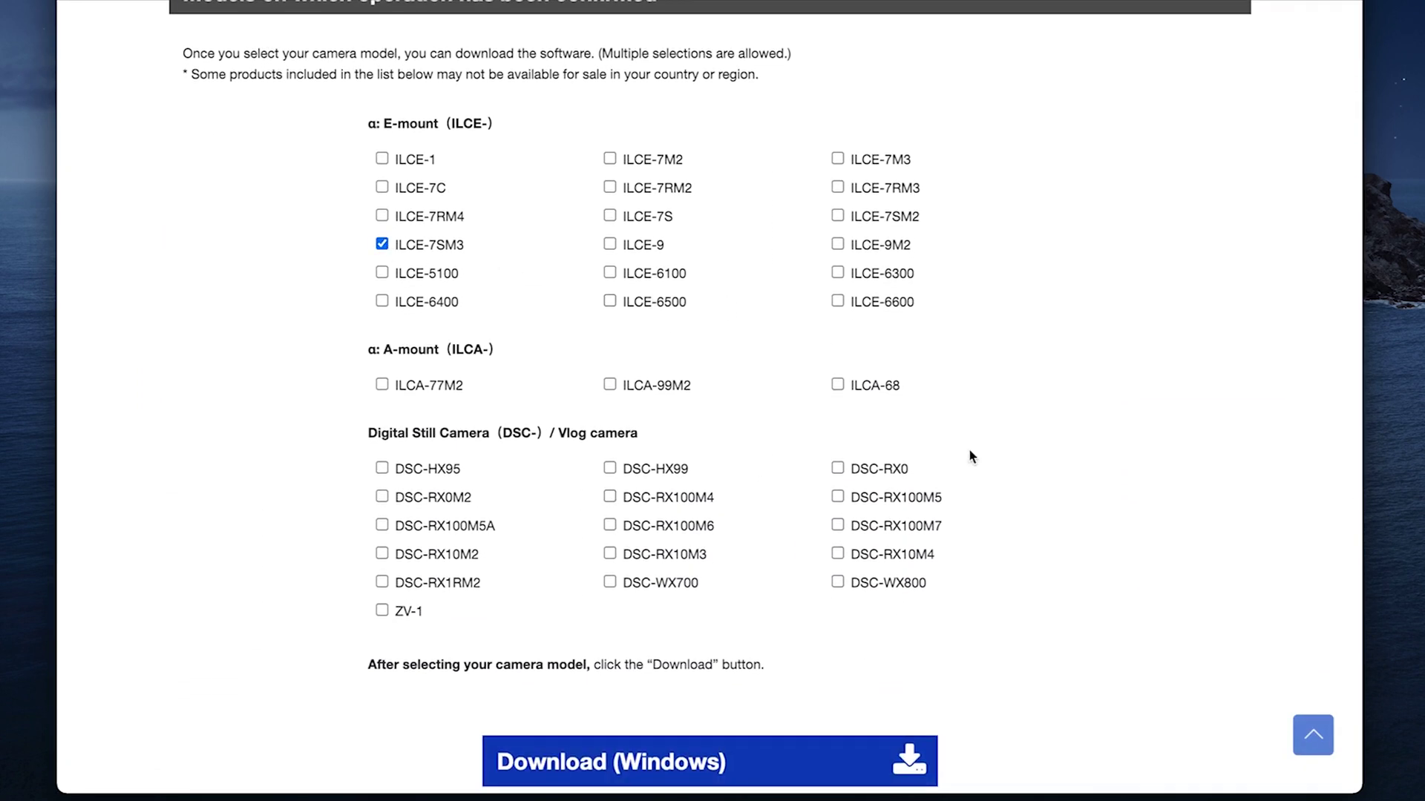
{"action": "scroll", "coordinate": [1013, 583], "scroll_direction": "down", "scroll_amount": 5}
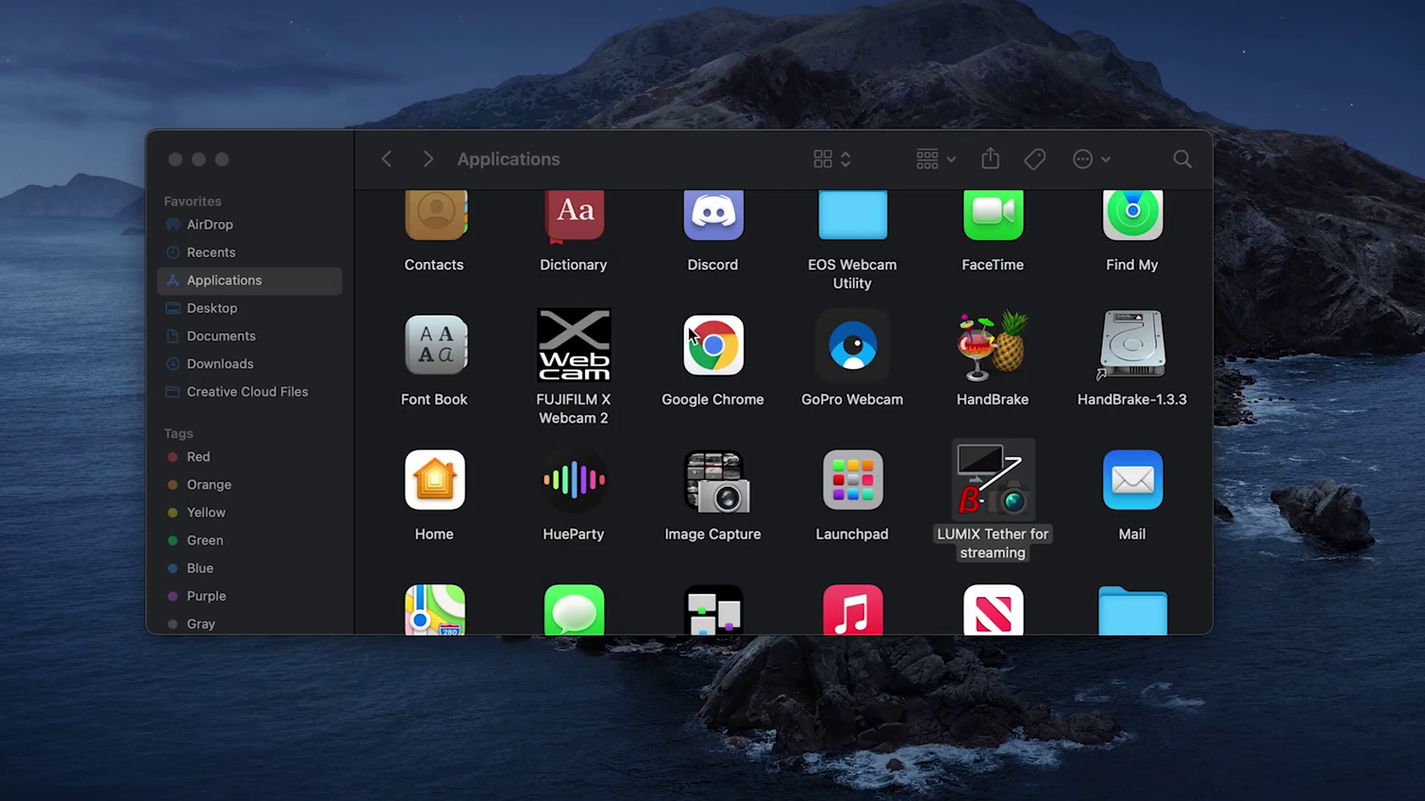
{"action": "scroll", "coordinate": [759, 399], "scroll_direction": "down", "scroll_amount": 4}
{"action": "scroll", "coordinate": [758, 399], "scroll_direction": "down", "scroll_amount": 3}
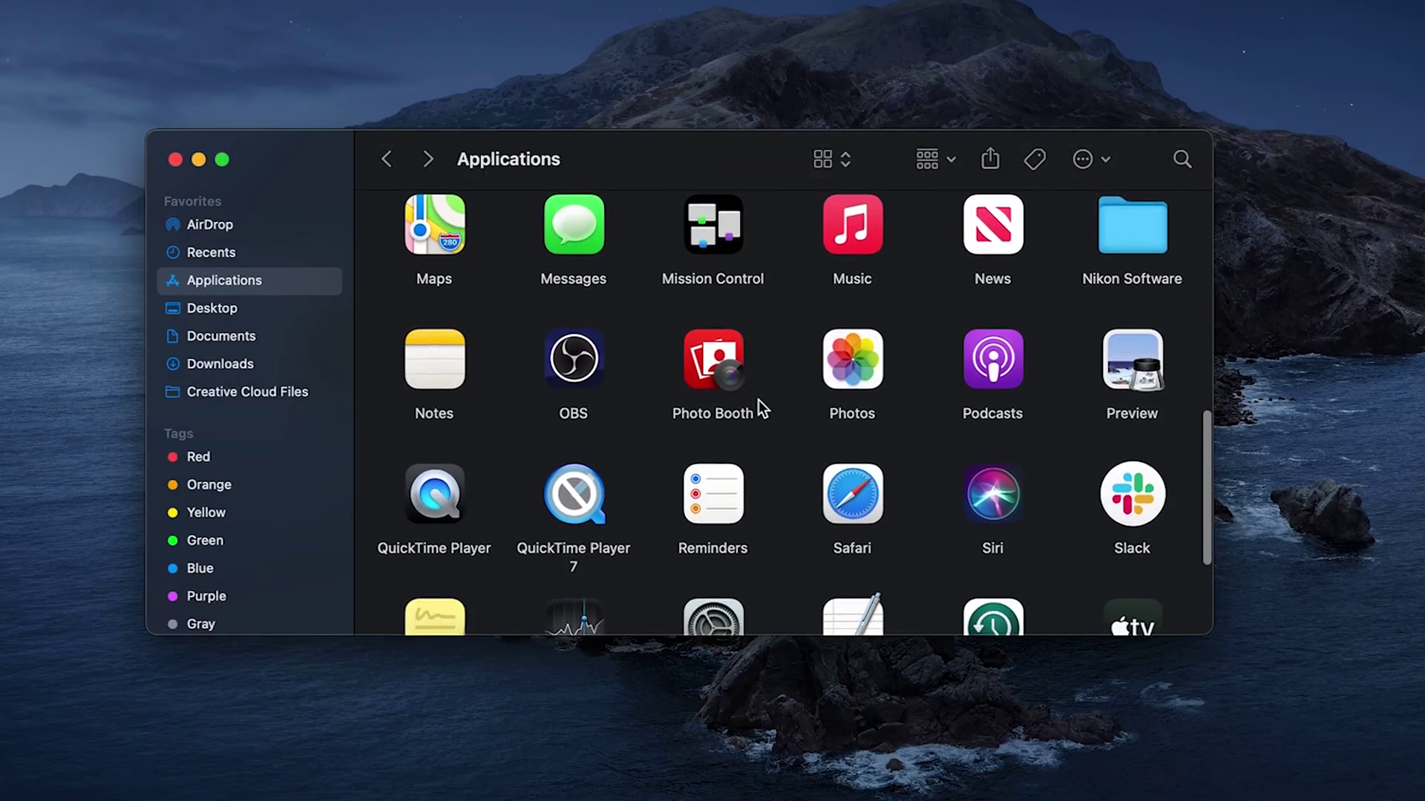
{"action": "scroll", "coordinate": [759, 399], "scroll_direction": "down", "scroll_amount": 2}
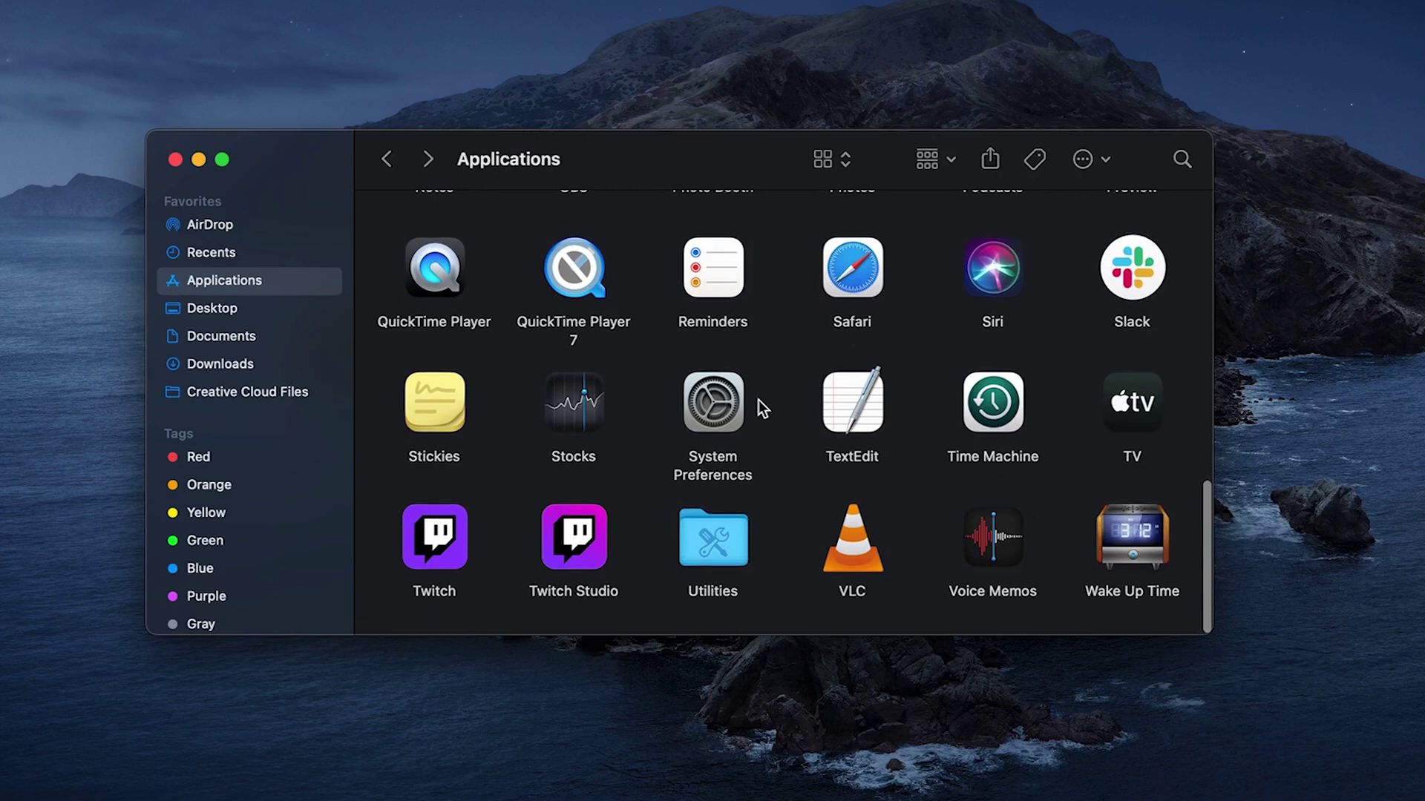
{"action": "scroll", "coordinate": [758, 399], "scroll_direction": "up", "scroll_amount": 5}
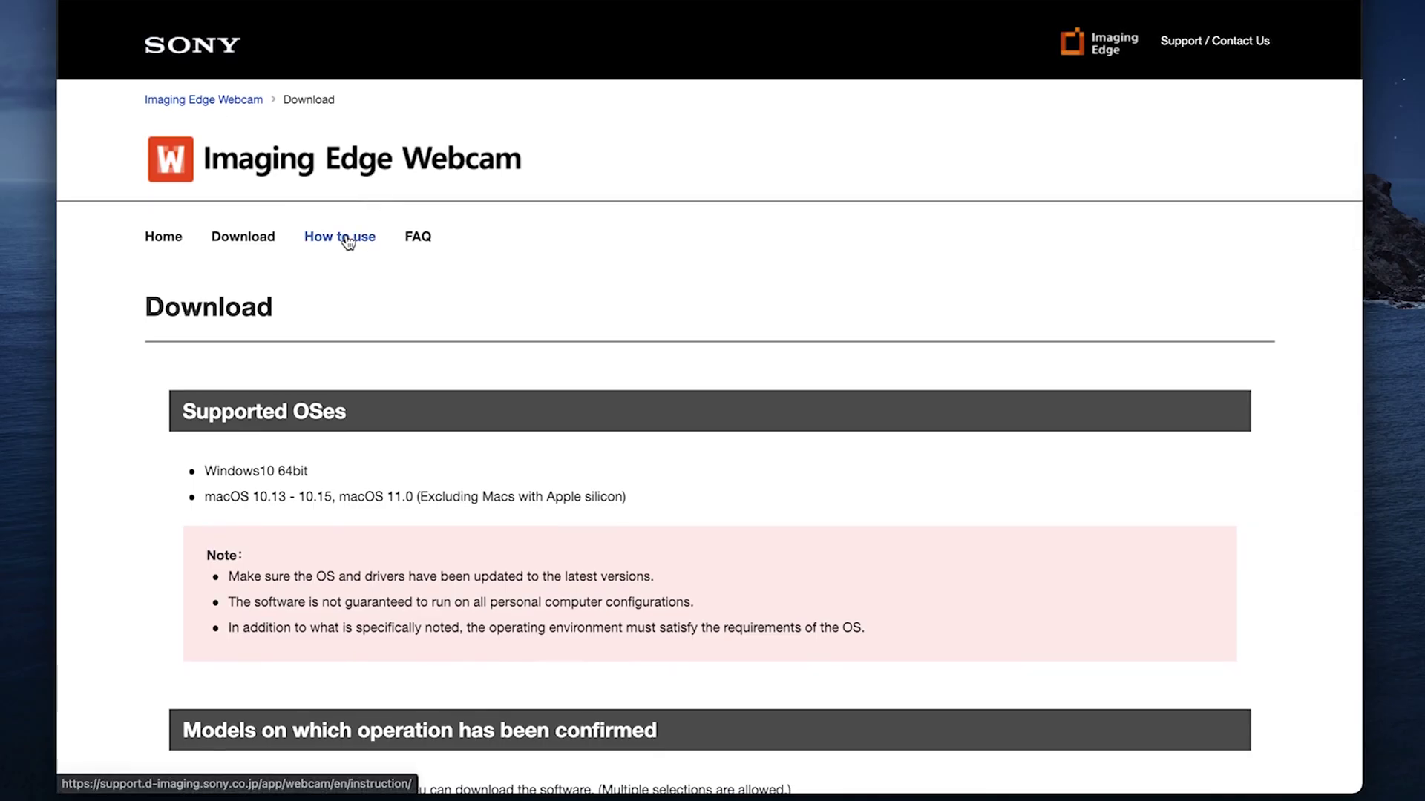
Open How to use and expand the 'When using the ILCE-7C/7RM4/9M2' setup steps.
{"action": "left_click", "coordinate": [347, 239]}
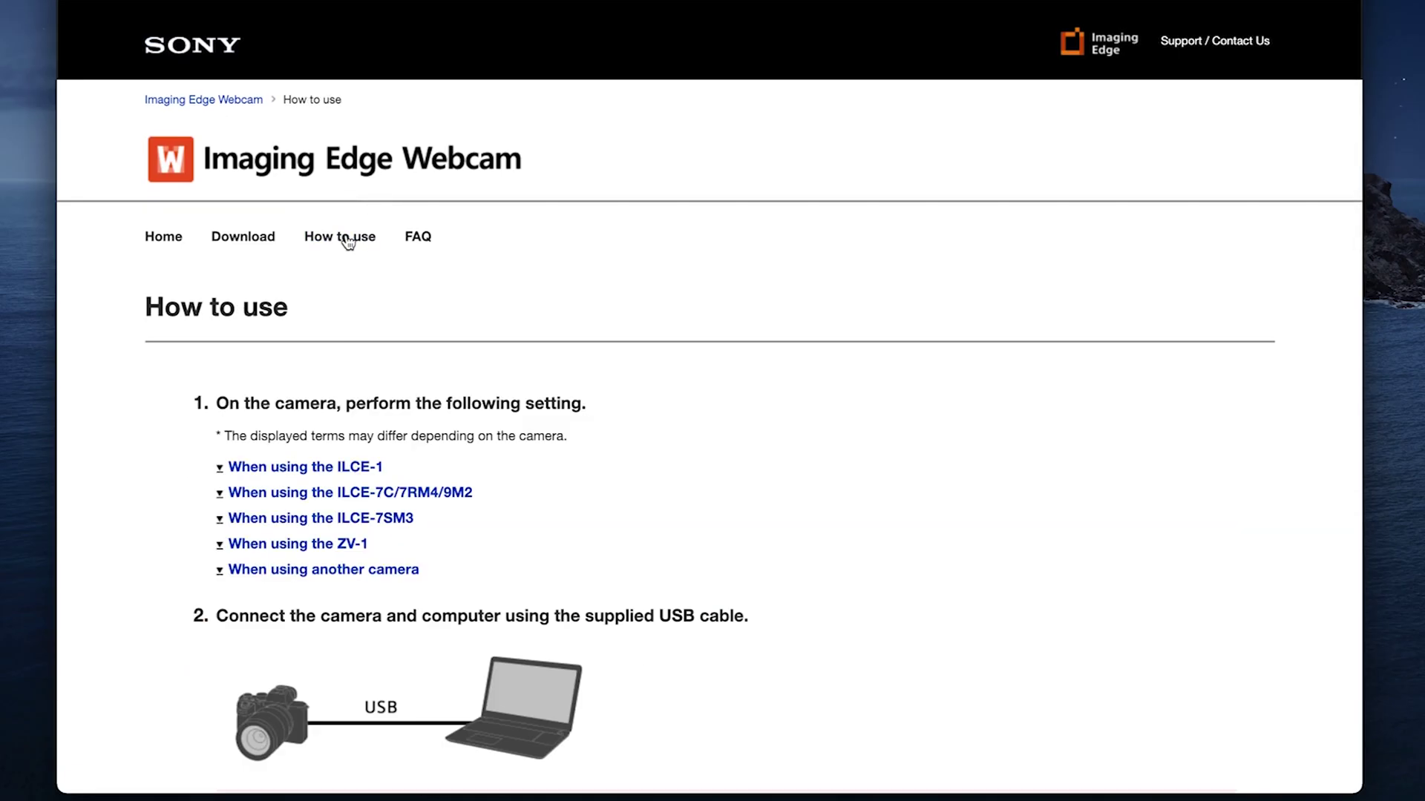
{"action": "scroll", "coordinate": [326, 237], "scroll_direction": "down", "scroll_amount": 4}
{"action": "left_click", "coordinate": [268, 223]}
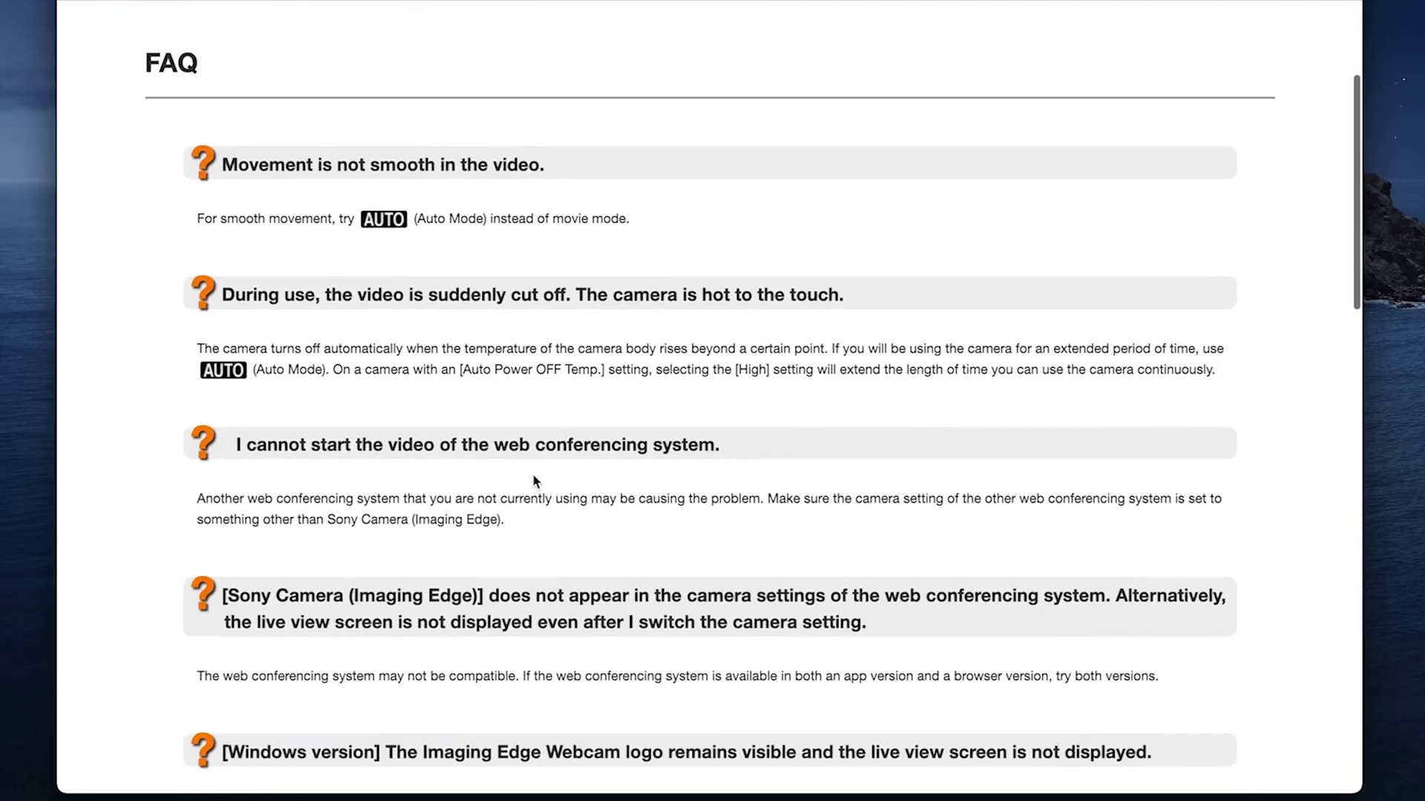
Scroll the FAQ page down to the Mac version troubleshooting entries.
{"action": "scroll", "coordinate": [534, 480], "scroll_direction": "down", "scroll_amount": 2}
{"action": "scroll", "coordinate": [534, 481], "scroll_direction": "down", "scroll_amount": 1}
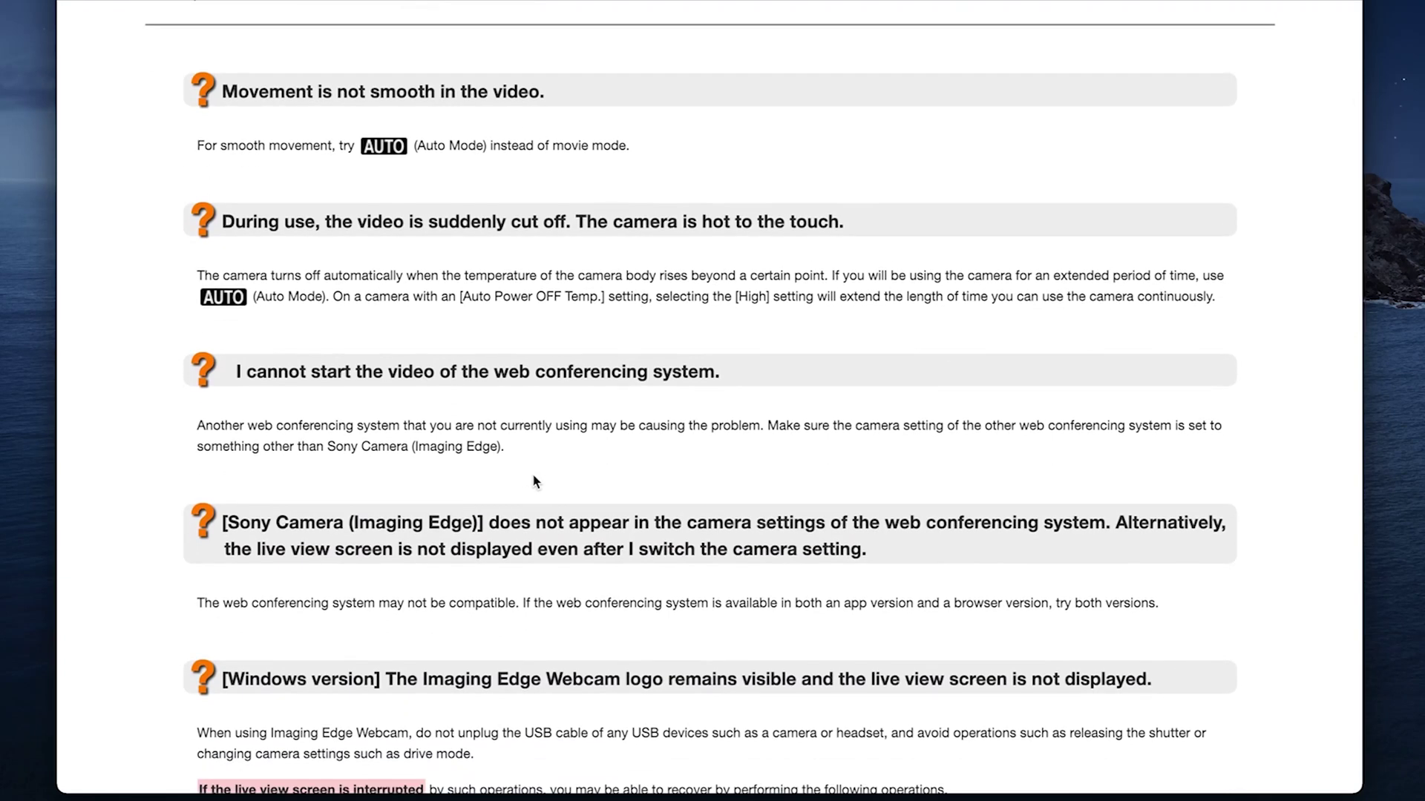
{"action": "scroll", "coordinate": [534, 481], "scroll_direction": "down", "scroll_amount": 6}
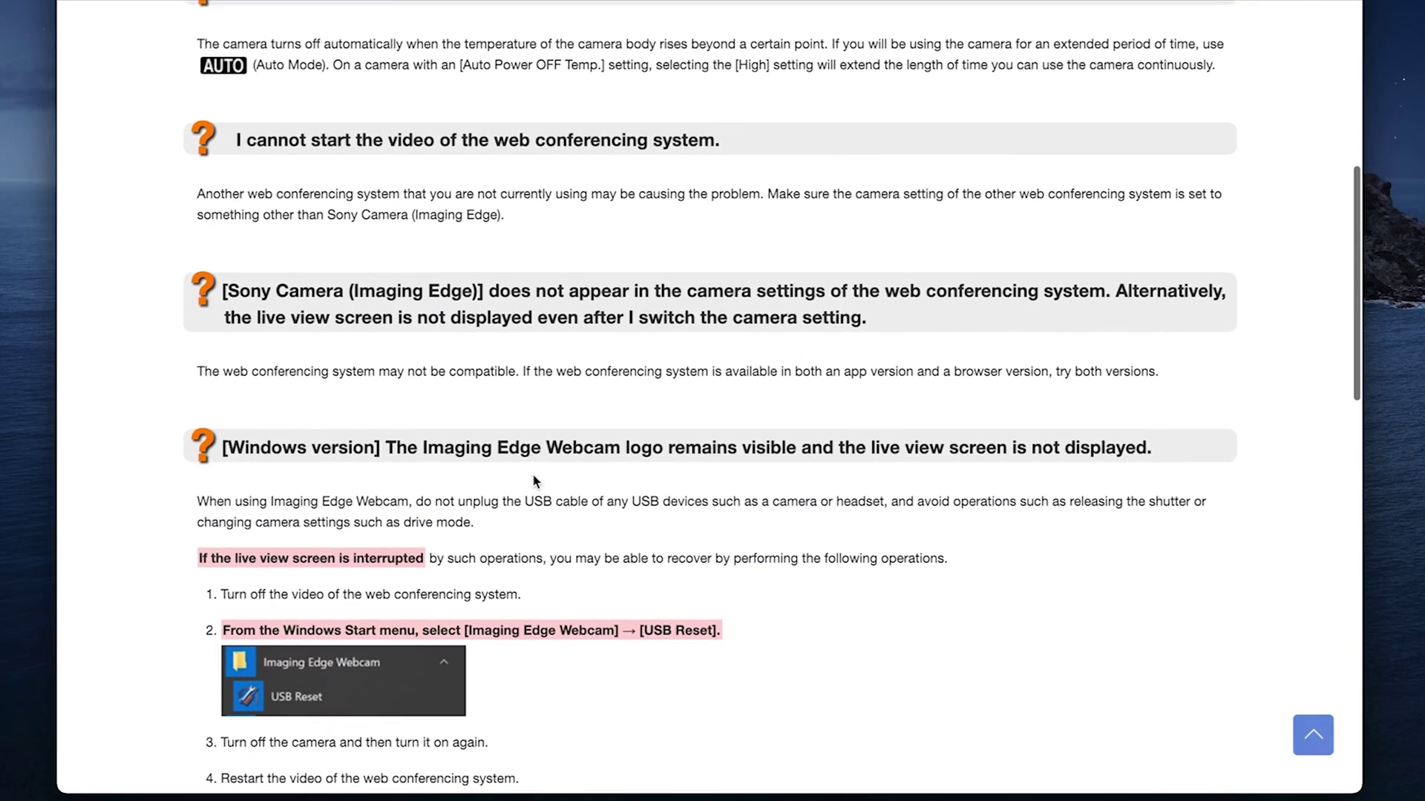
{"action": "scroll", "coordinate": [534, 481], "scroll_direction": "down", "scroll_amount": 10}
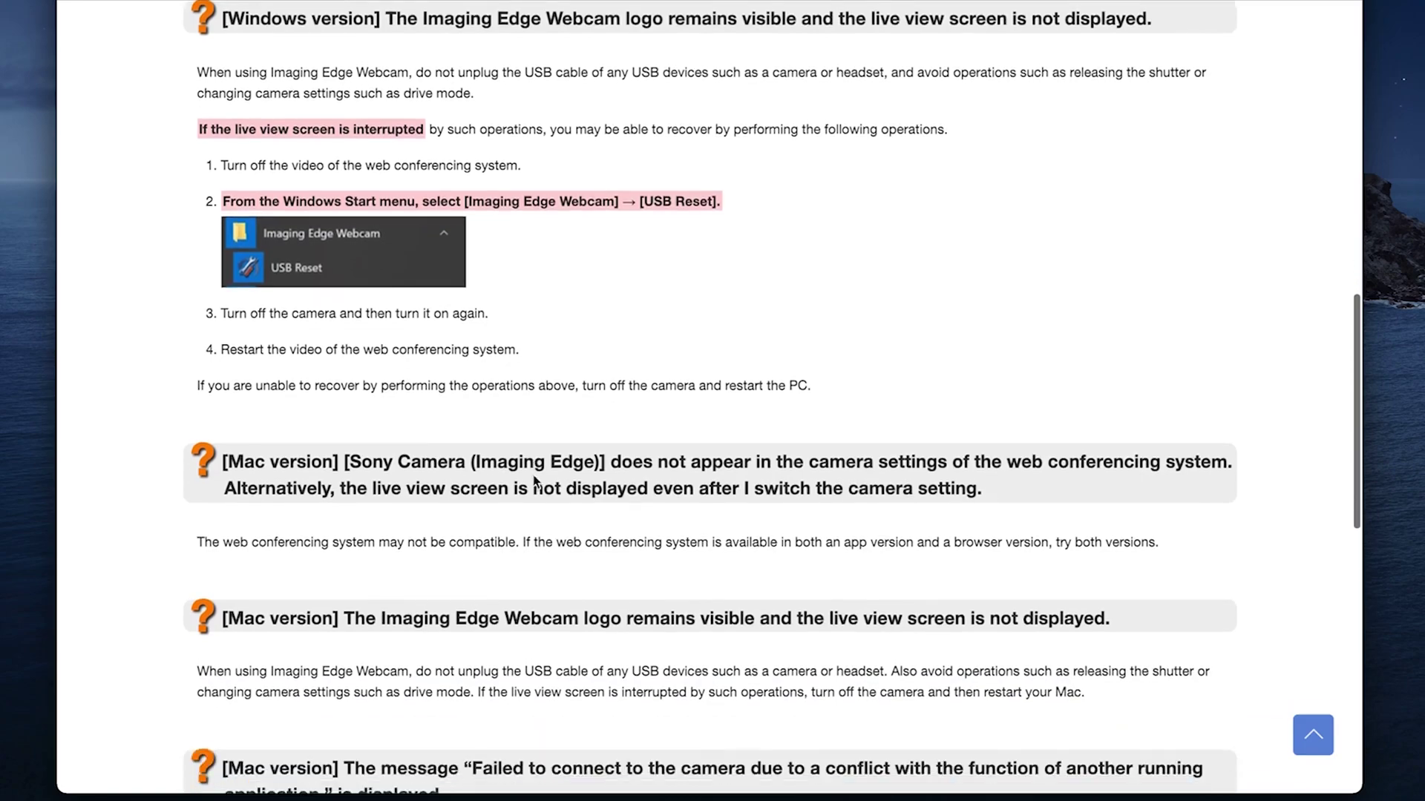
{"action": "scroll", "coordinate": [535, 481], "scroll_direction": "down", "scroll_amount": 10}
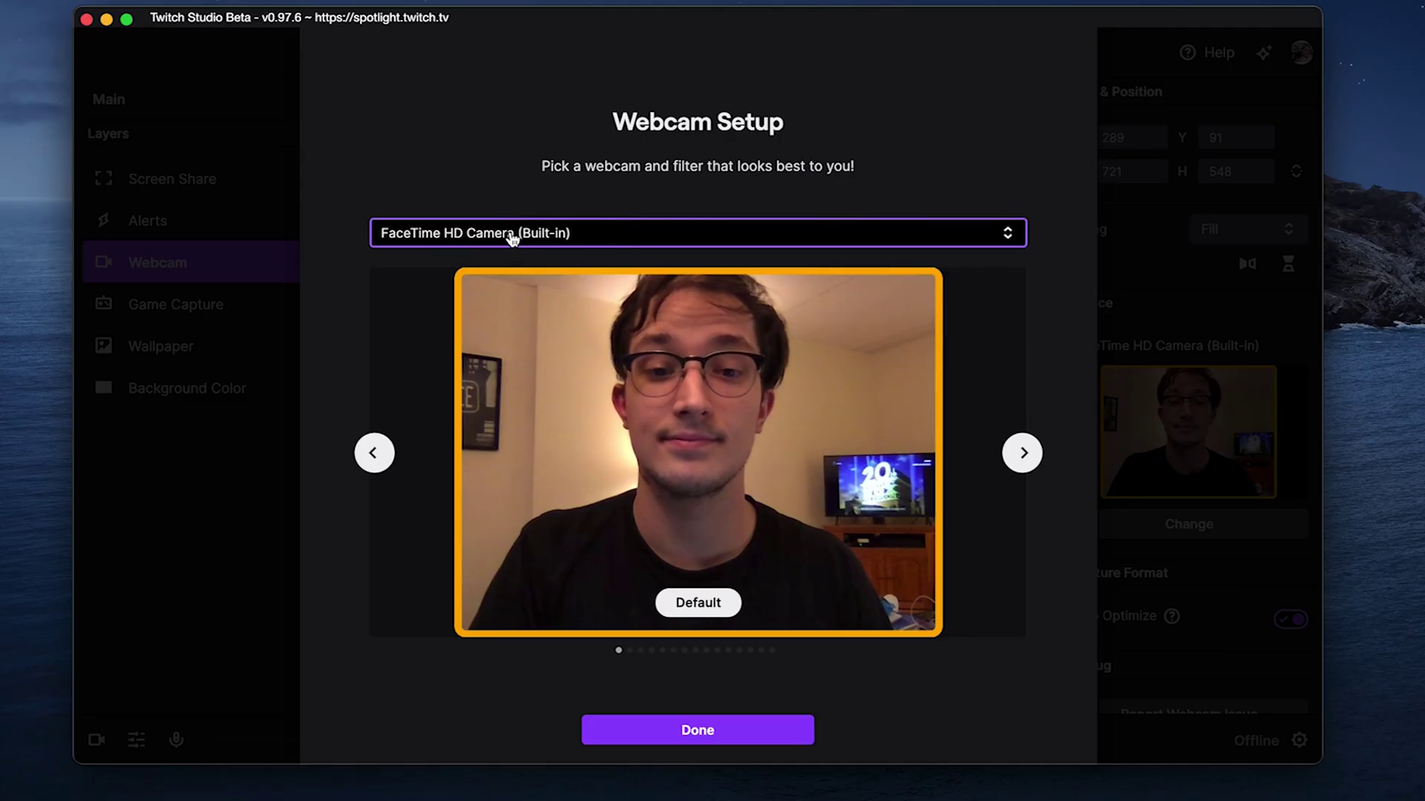
Choose Sony Camera (Imaging Edge) as Twitch Studio's webcam and as OBS's Video Capture device.
{"action": "left_click", "coordinate": [512, 235]}
{"action": "left_click", "coordinate": [472, 168]}
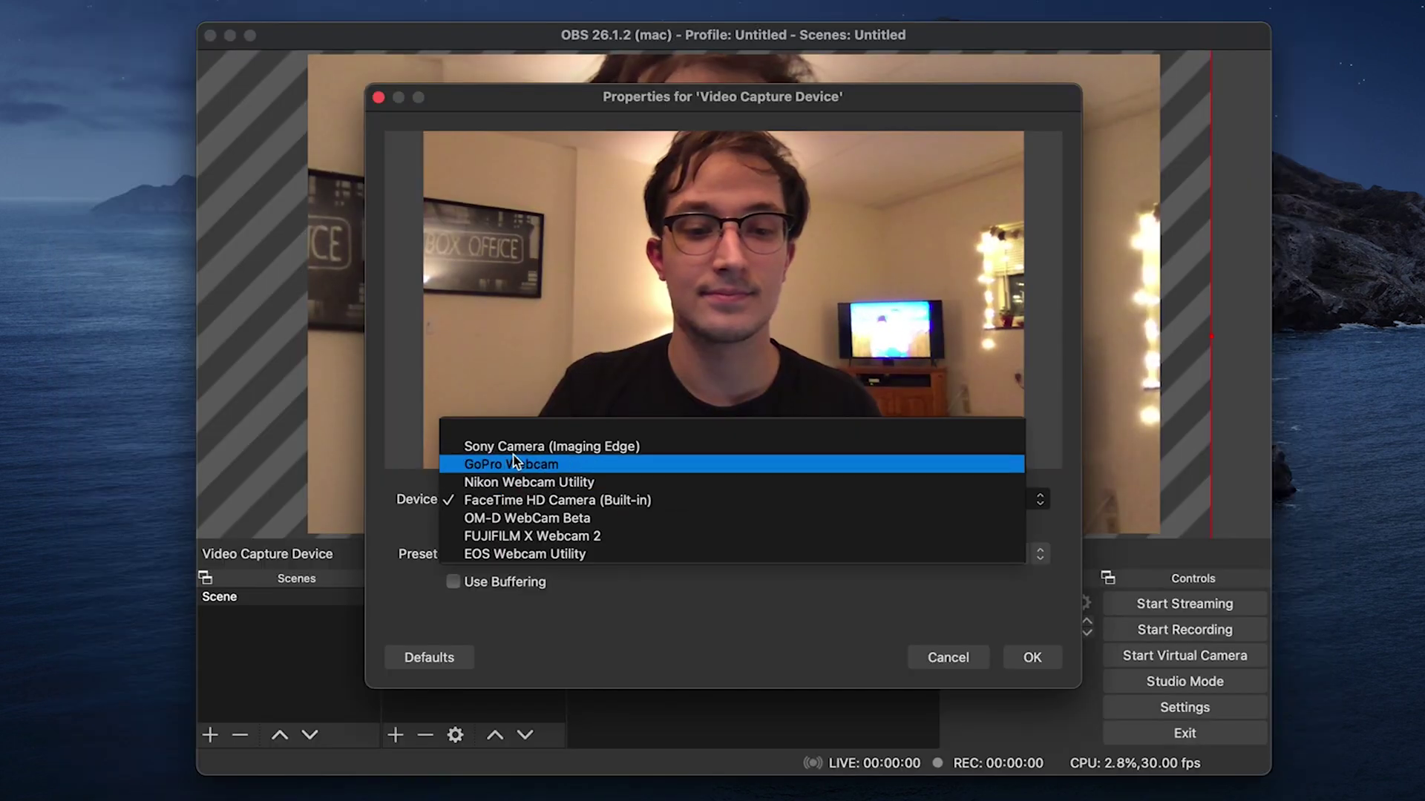
{"action": "left_click", "coordinate": [519, 452]}
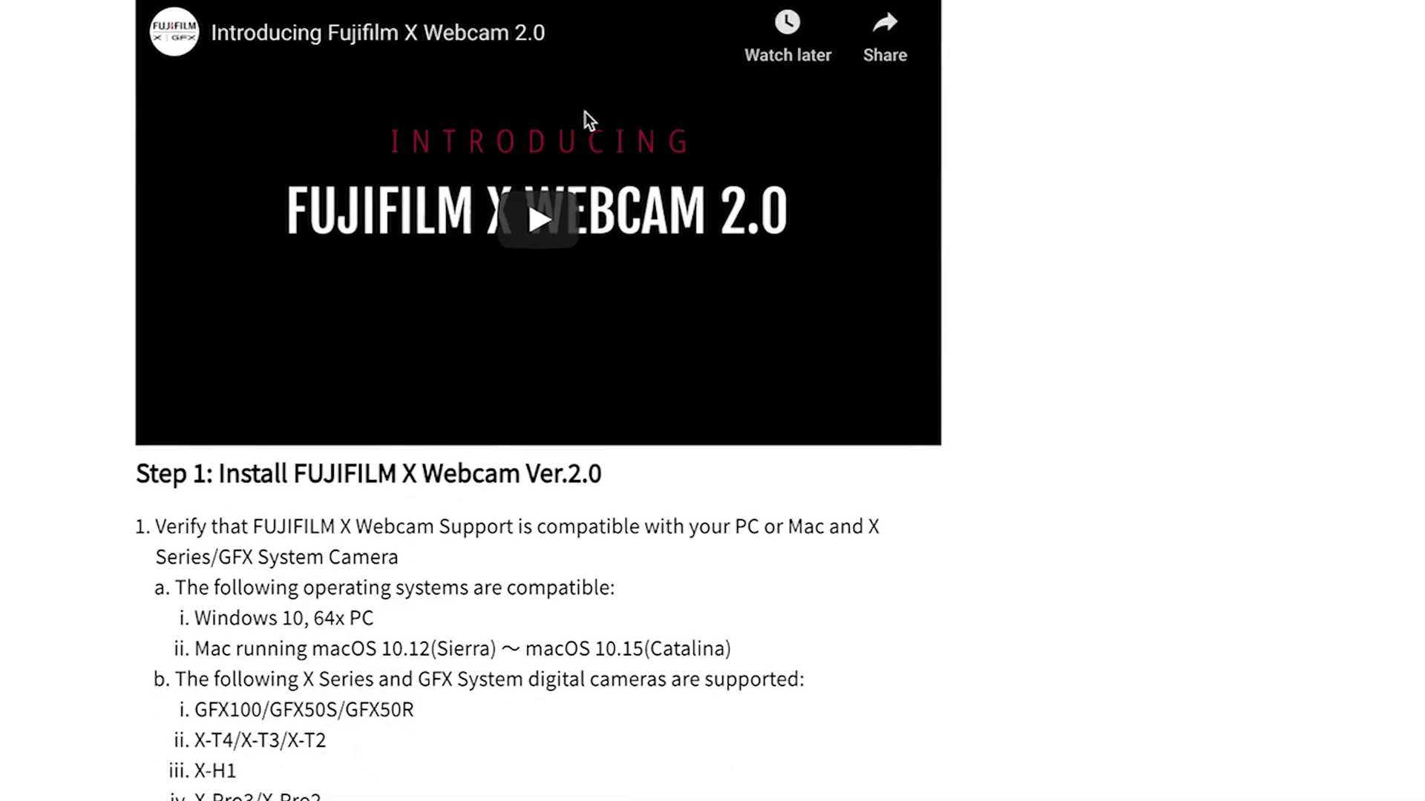
Open the FUJIFILM X Webcam compatibility chart and scroll through the camera list to the USB WEBCAM set-up steps.
{"action": "scroll", "coordinate": [585, 113], "scroll_direction": "down", "scroll_amount": 4}
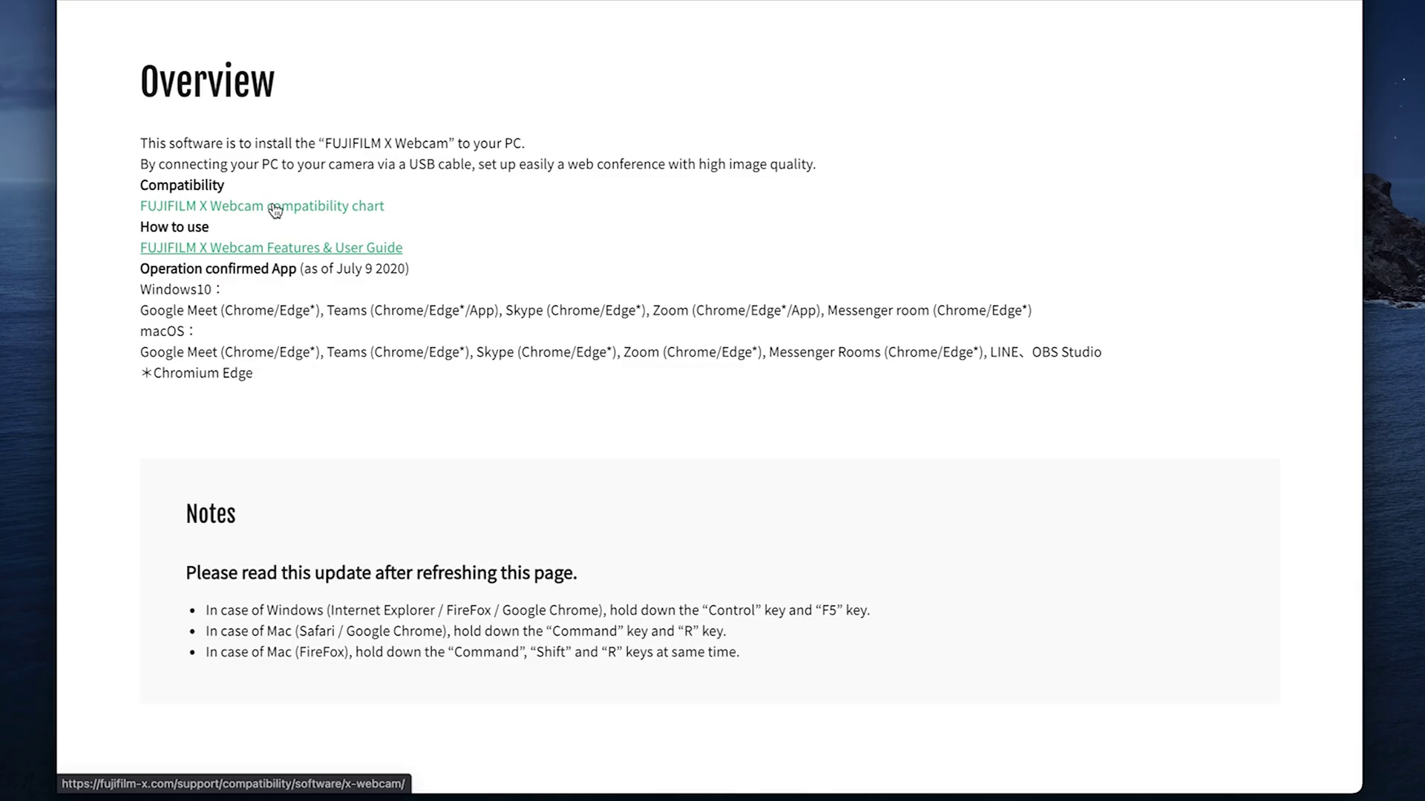
{"action": "left_click", "coordinate": [275, 210]}
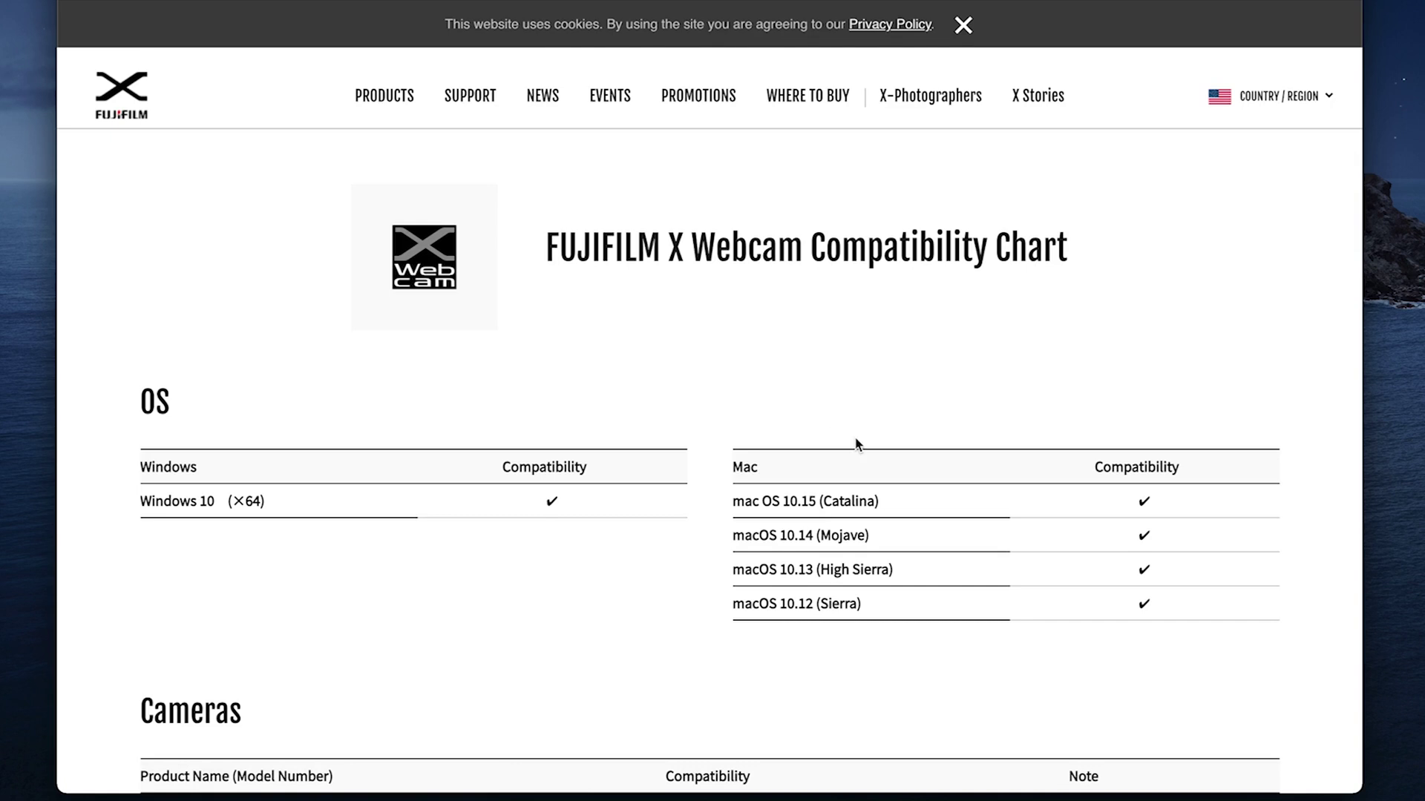
{"action": "scroll", "coordinate": [858, 444], "scroll_direction": "down", "scroll_amount": 5}
{"action": "scroll", "coordinate": [857, 444], "scroll_direction": "down", "scroll_amount": 4}
{"action": "scroll", "coordinate": [998, 503], "scroll_direction": "down", "scroll_amount": 8}
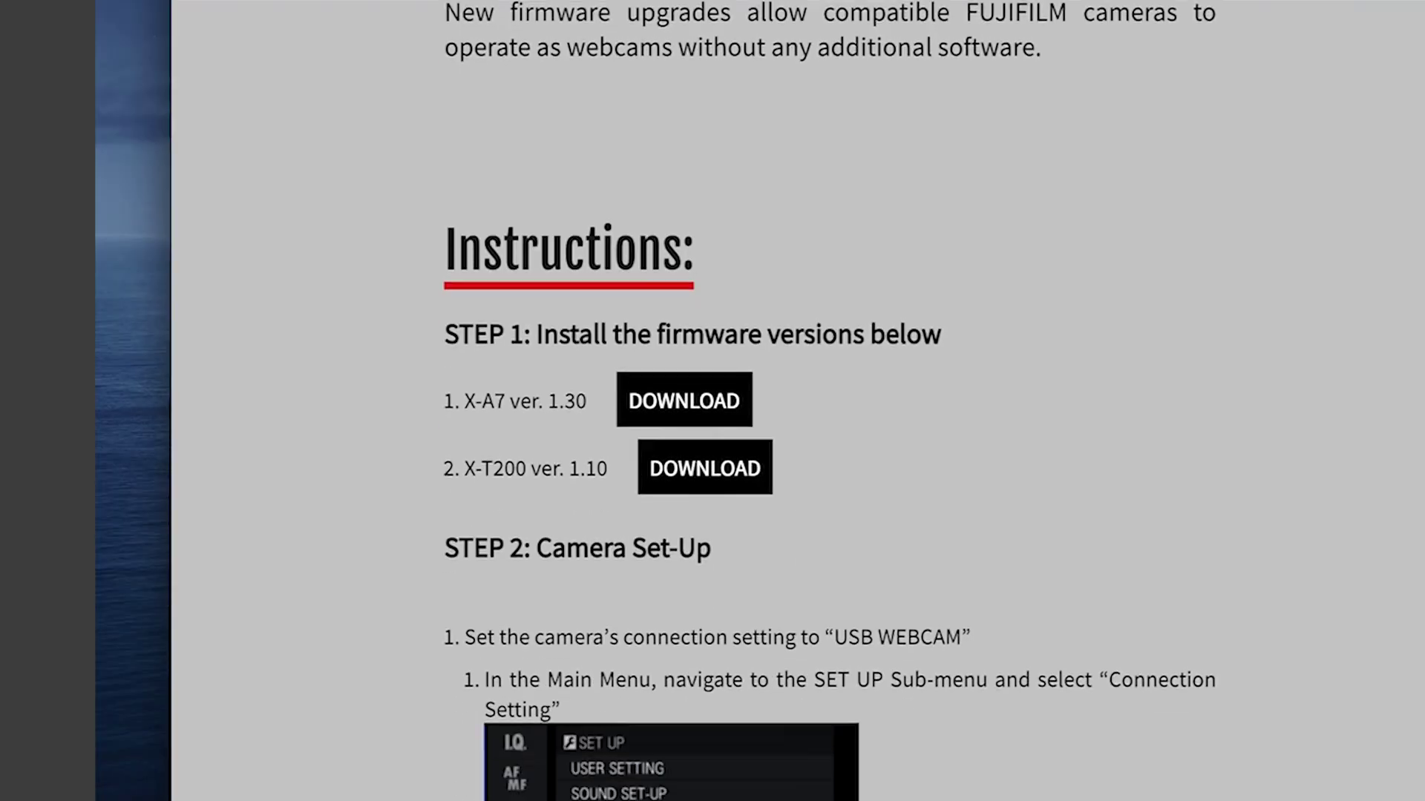
{"action": "scroll", "coordinate": [828, 401], "scroll_direction": "down", "scroll_amount": 5}
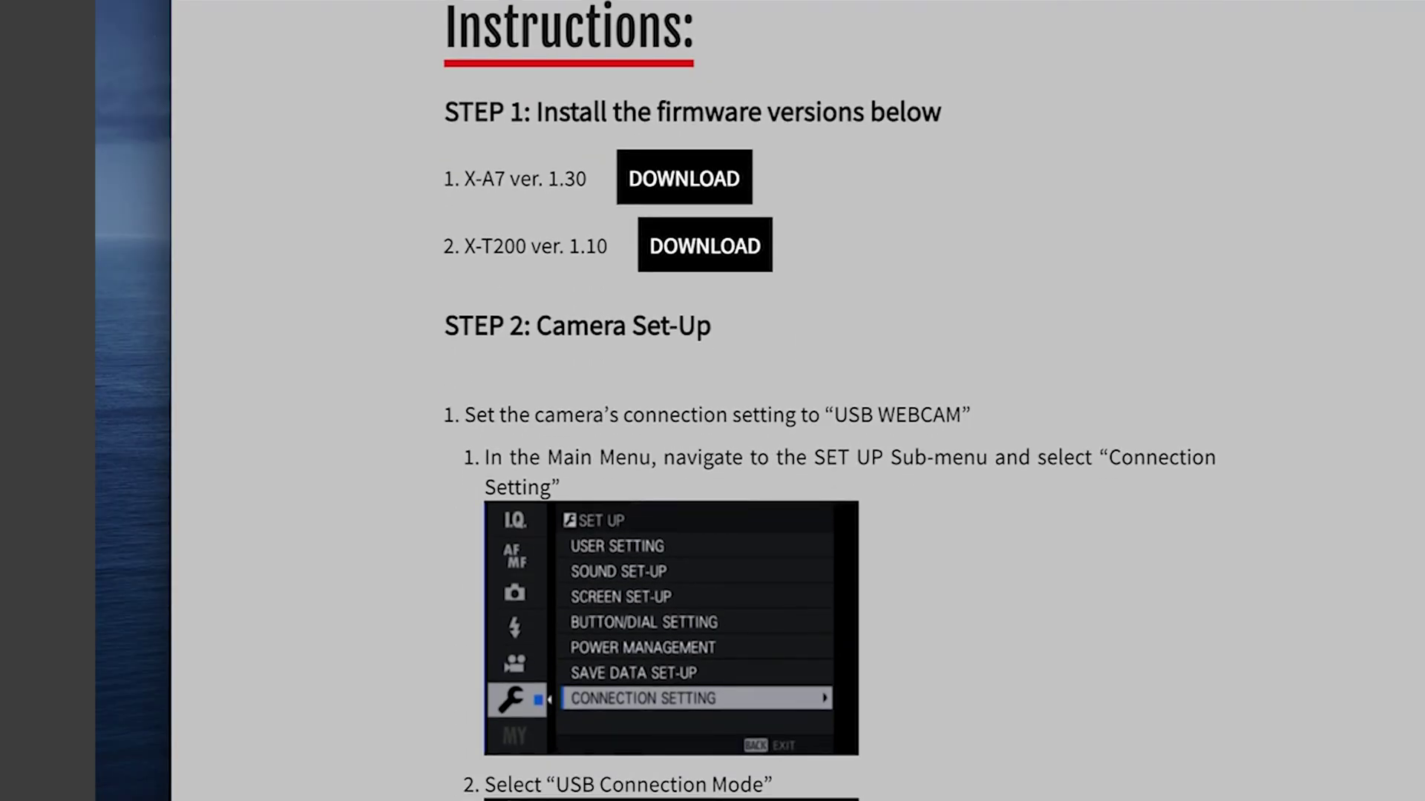
{"action": "scroll", "coordinate": [829, 401], "scroll_direction": "down", "scroll_amount": 8}
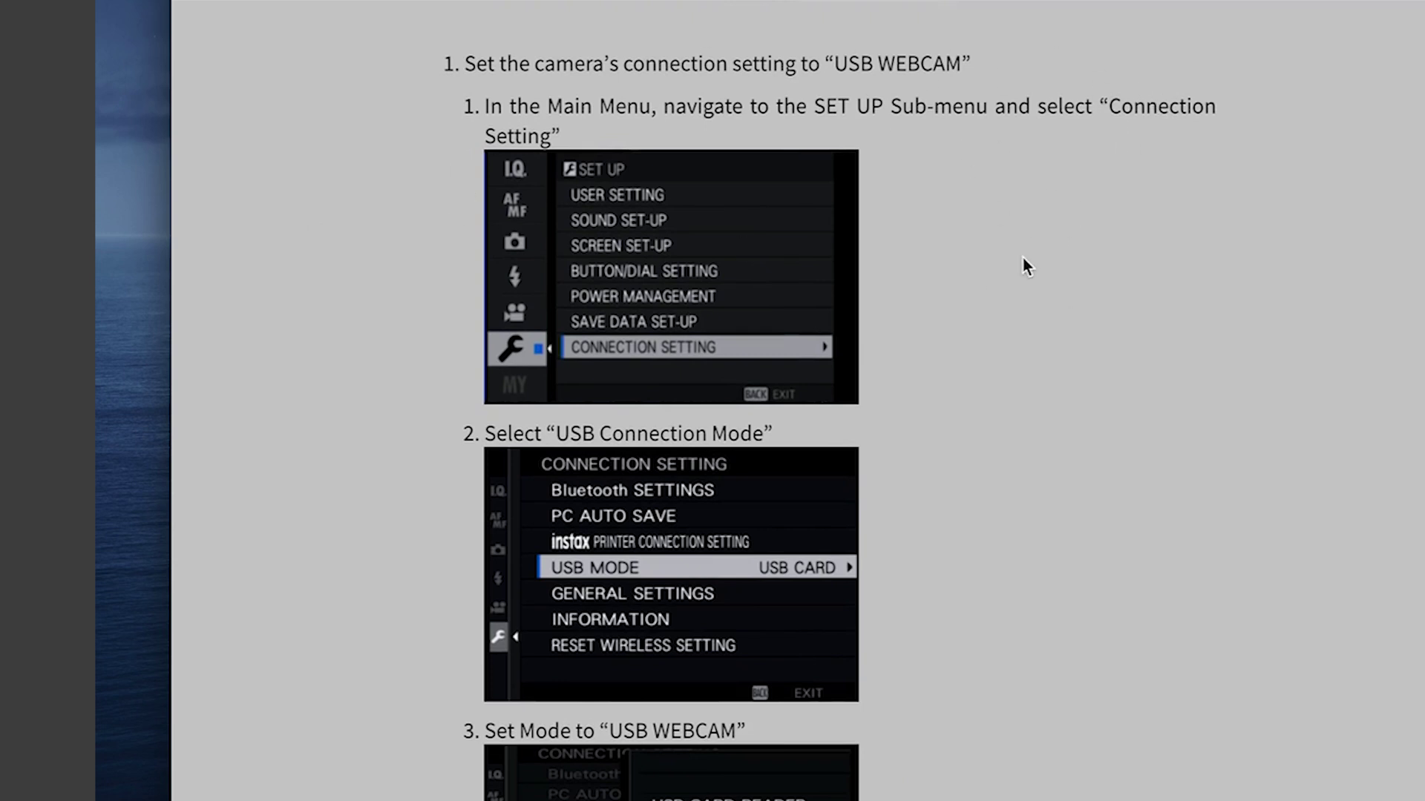
{"action": "scroll", "coordinate": [1023, 259], "scroll_direction": "down", "scroll_amount": 4}
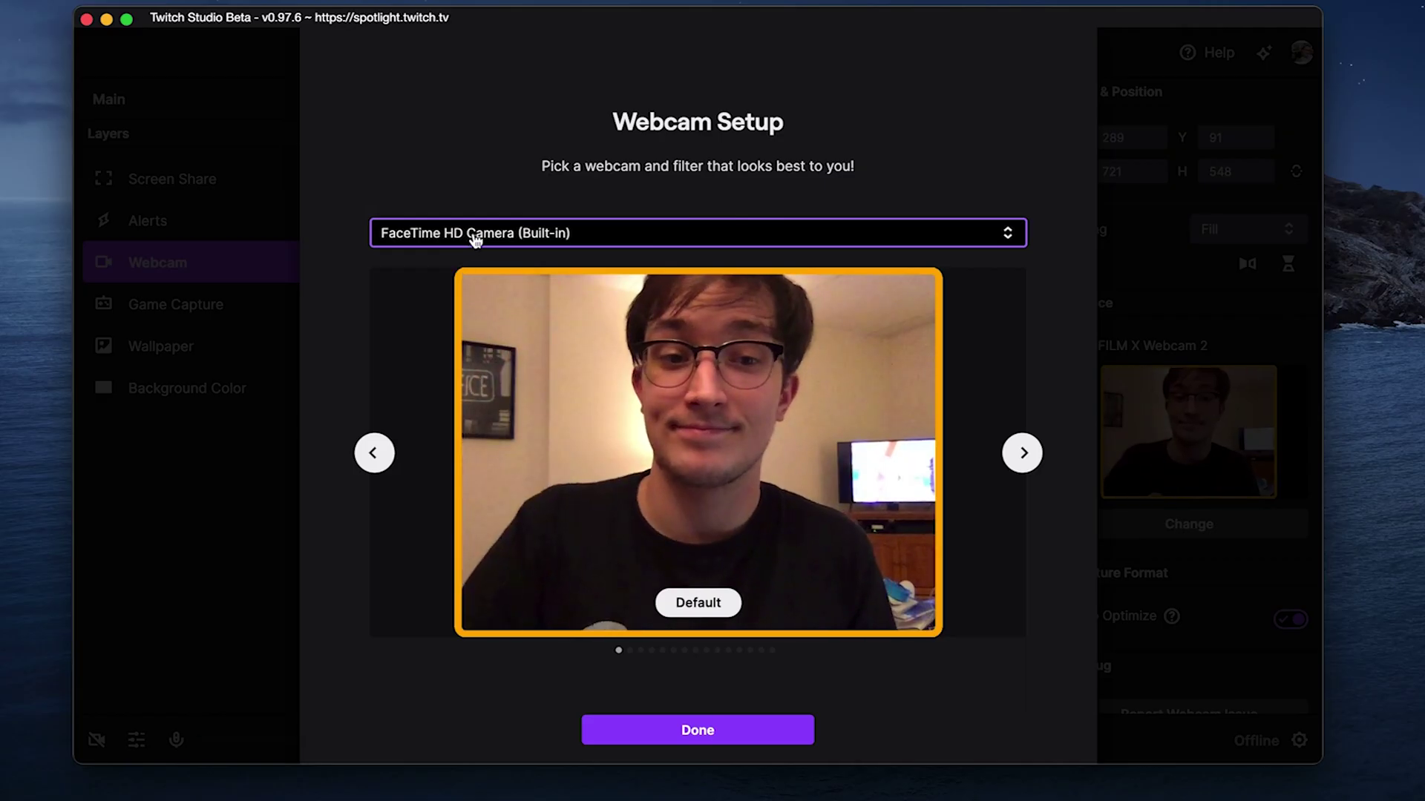
Choose FUJIFILM X Webcam 2 as Twitch Studio's camera and move the X Webcam 2 window aside.
{"action": "left_click", "coordinate": [470, 237]}
{"action": "key", "text": "Escape"}
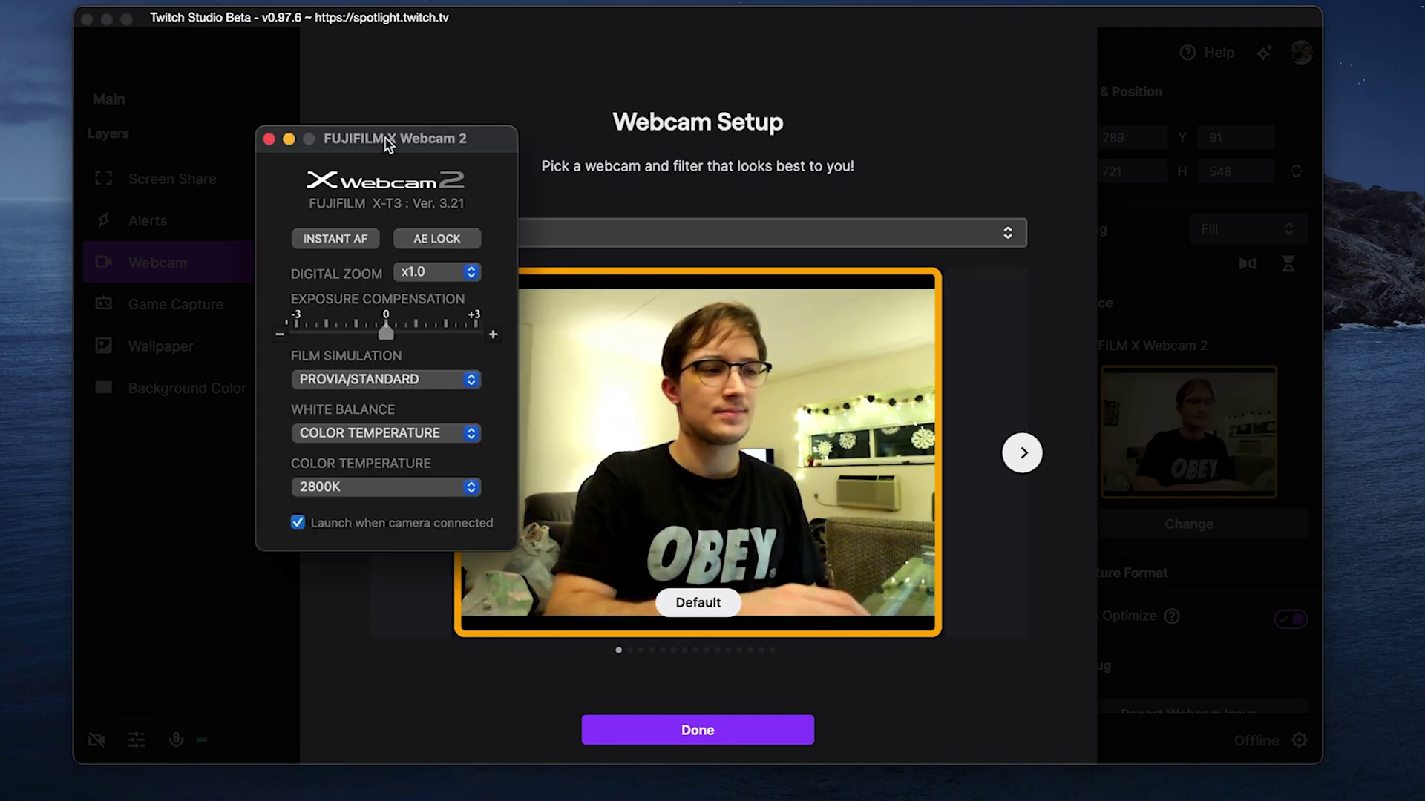
{"action": "left_click_drag", "start_coordinate": [385, 138], "coordinate": [1217, 1]}
Set the X Webcam 2 film simulation to CLASSIC CHROME.
{"action": "left_click", "coordinate": [1216, 212]}
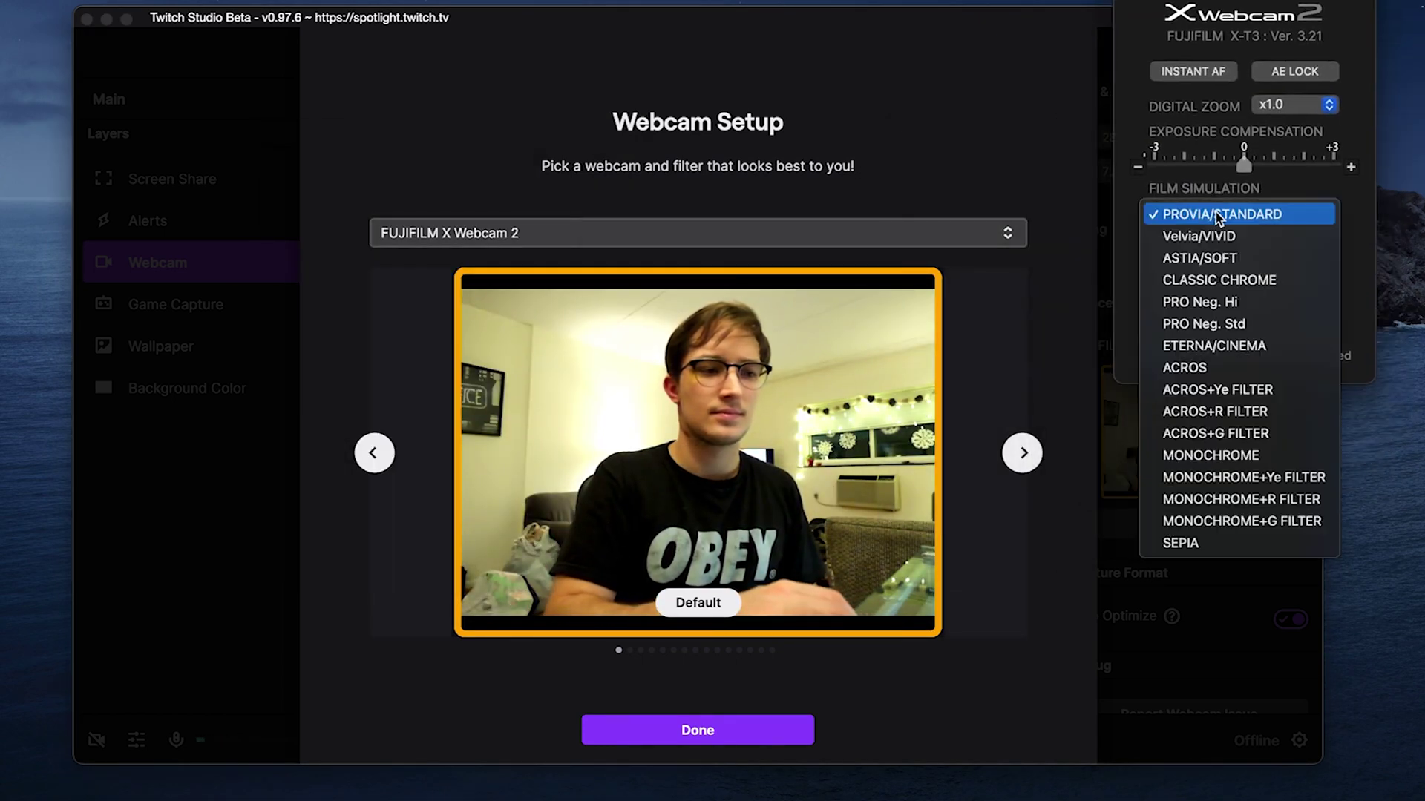
{"action": "left_click", "coordinate": [1220, 323]}
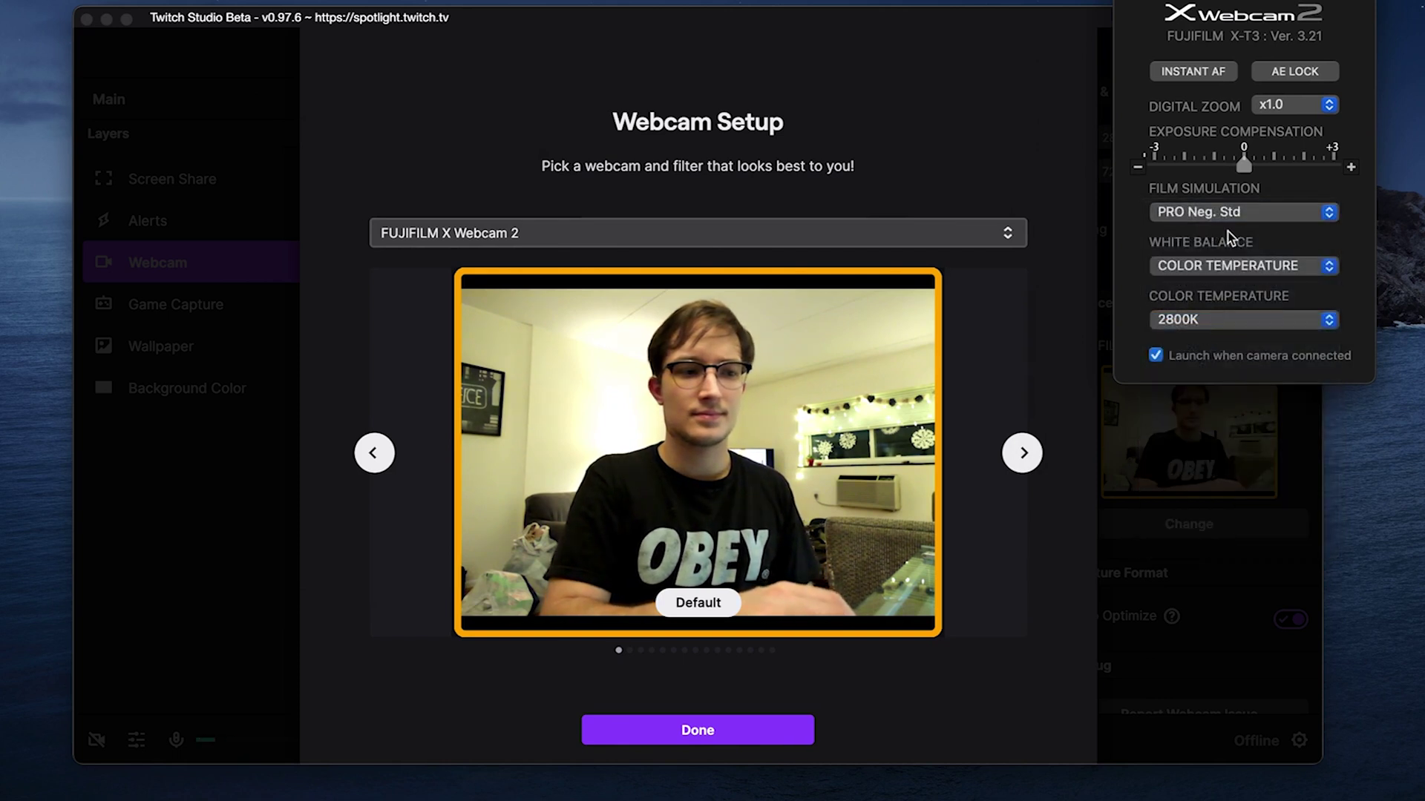
{"action": "left_click", "coordinate": [1237, 216]}
{"action": "left_click", "coordinate": [1211, 166]}
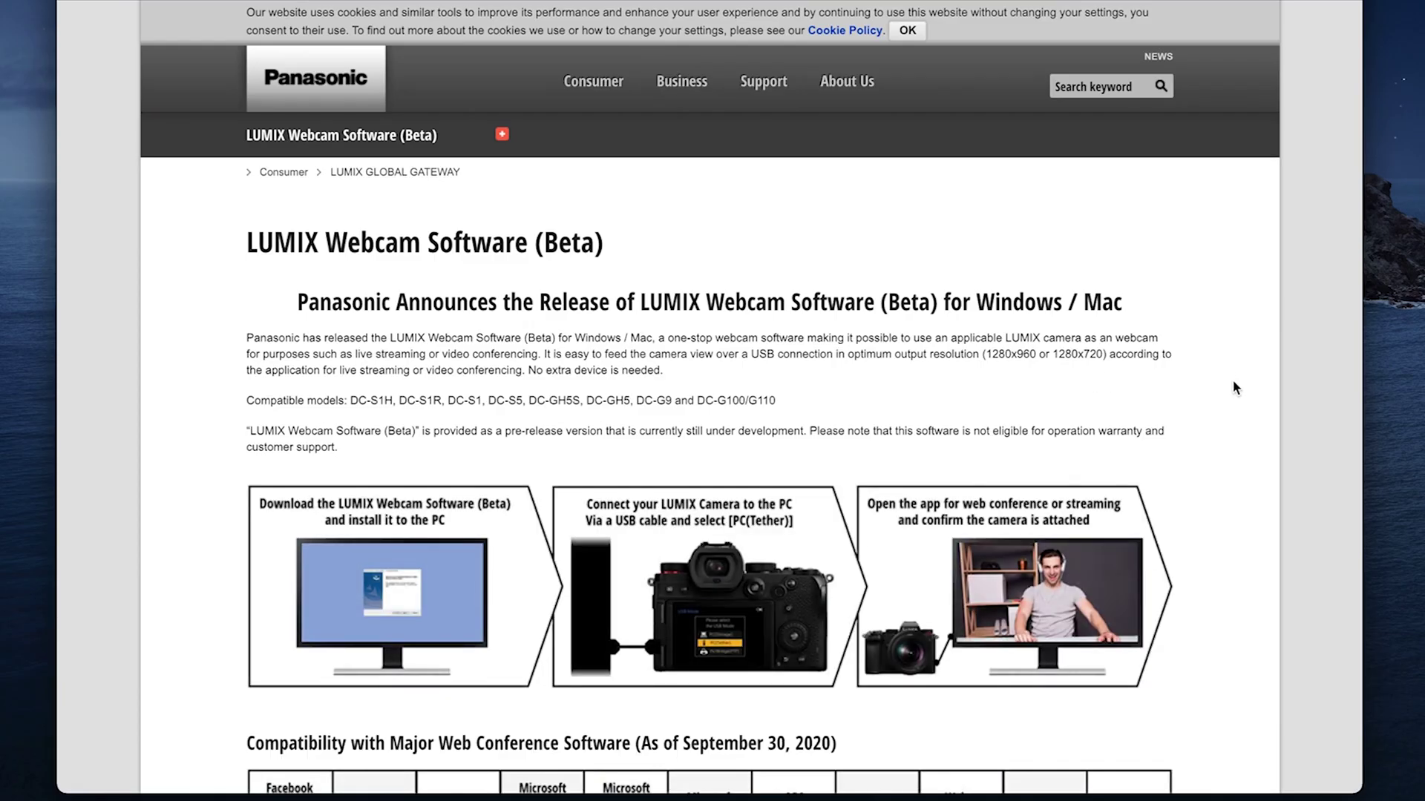
Scroll the LUMIX Webcam Software page and jump to the Software Download procedure.
{"action": "scroll", "coordinate": [1233, 385], "scroll_direction": "down", "scroll_amount": 5}
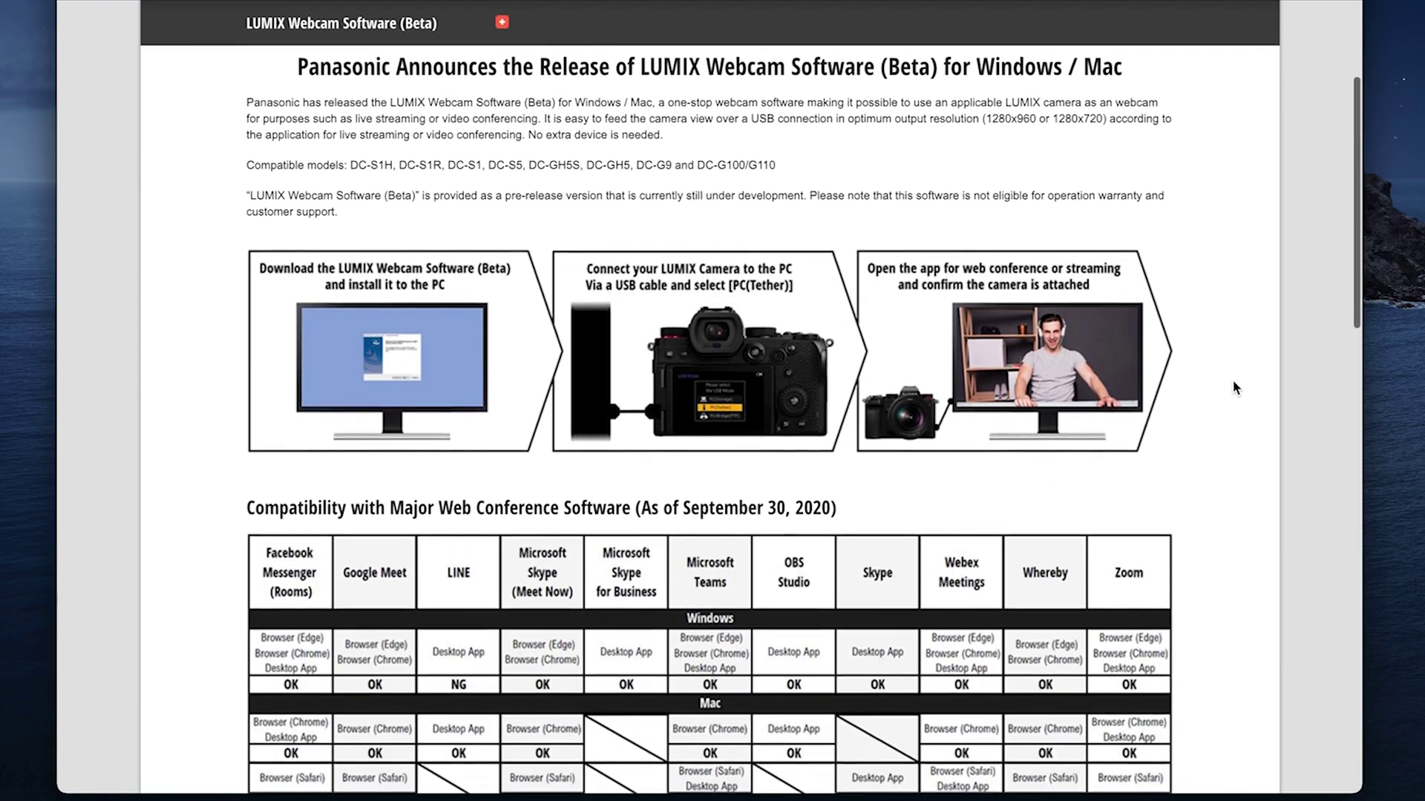
{"action": "scroll", "coordinate": [1233, 384], "scroll_direction": "down", "scroll_amount": 6}
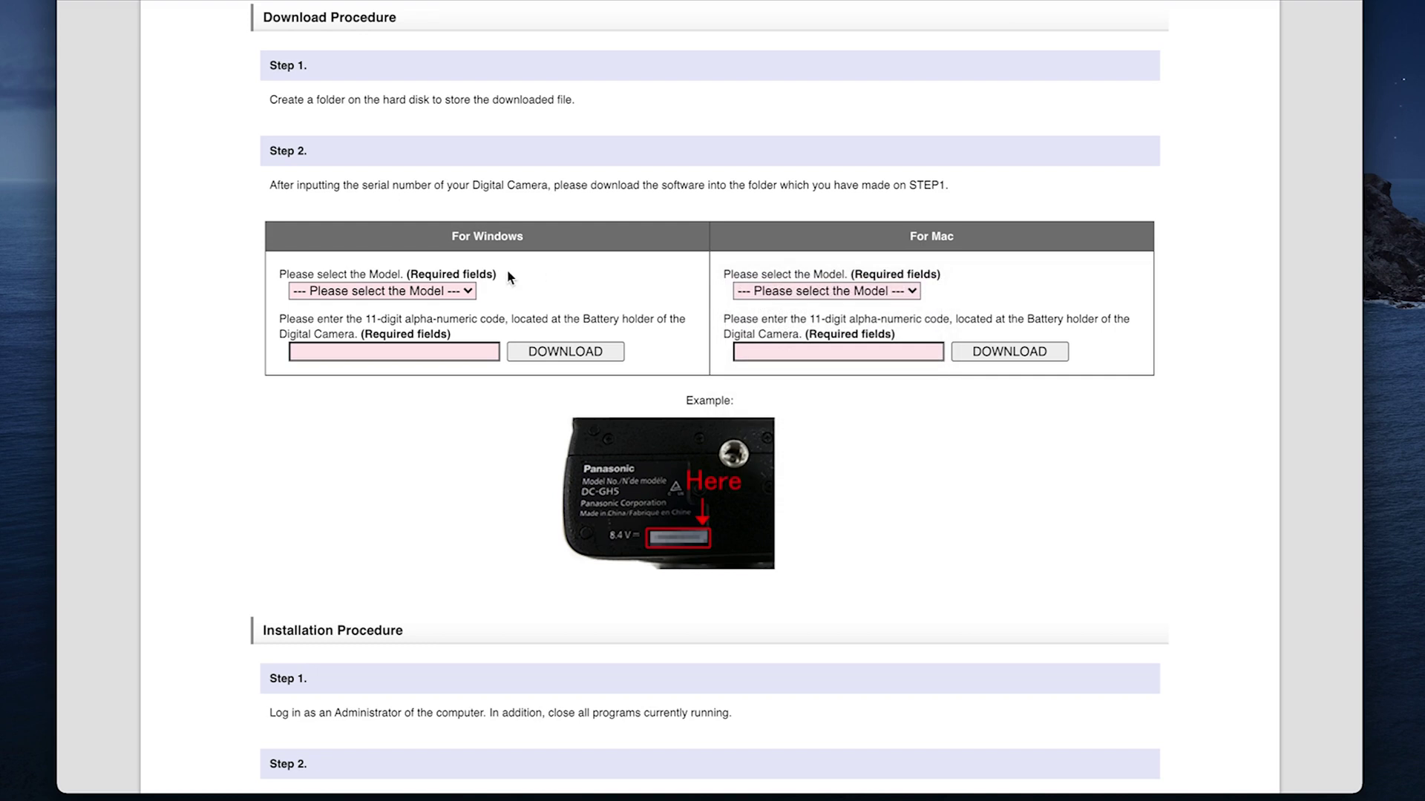
{"action": "left_click", "coordinate": [405, 297]}
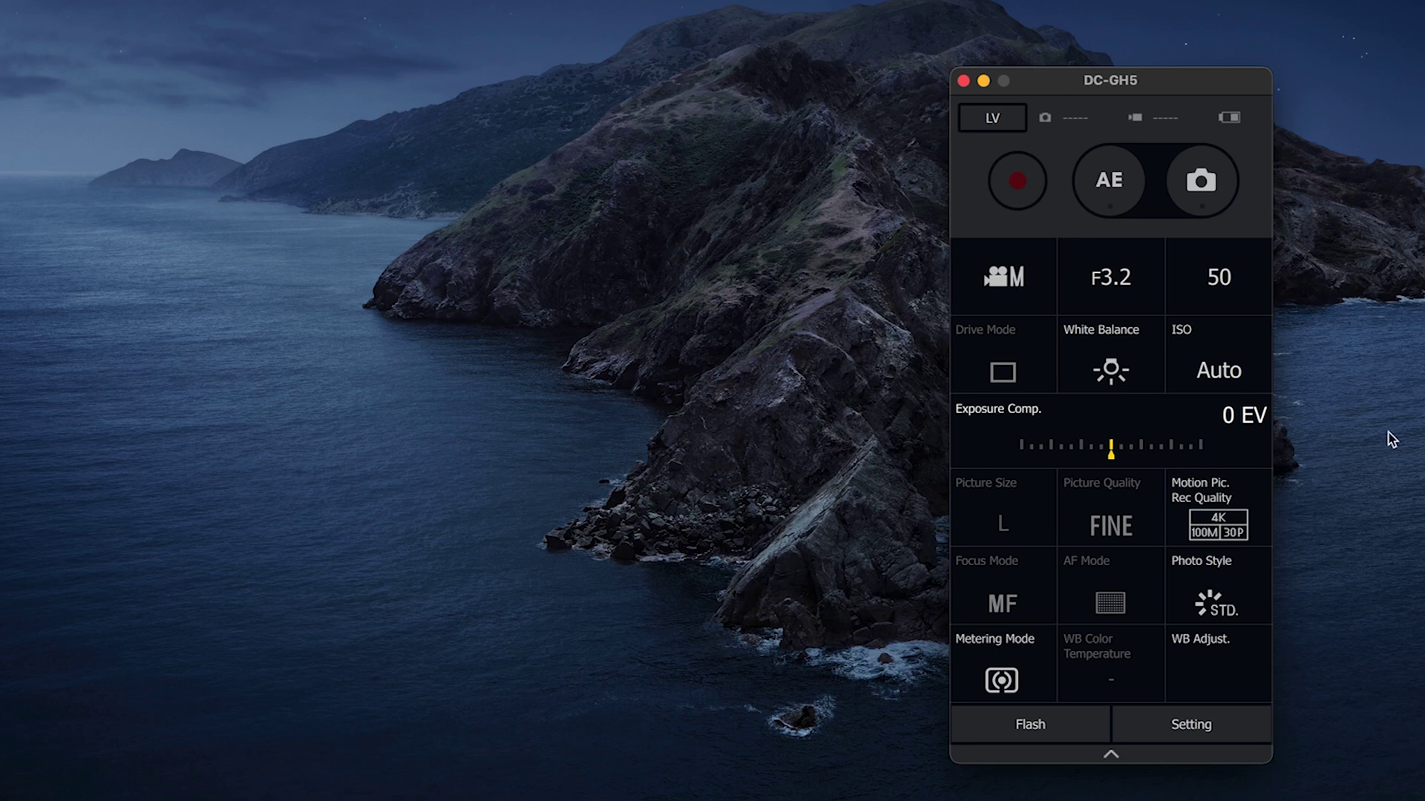
Open LUMIX Tether's LIVE VIEW window, move it aside, and start choosing it for Twitch Studio's Screen Share layer.
{"action": "left_click", "coordinate": [993, 117]}
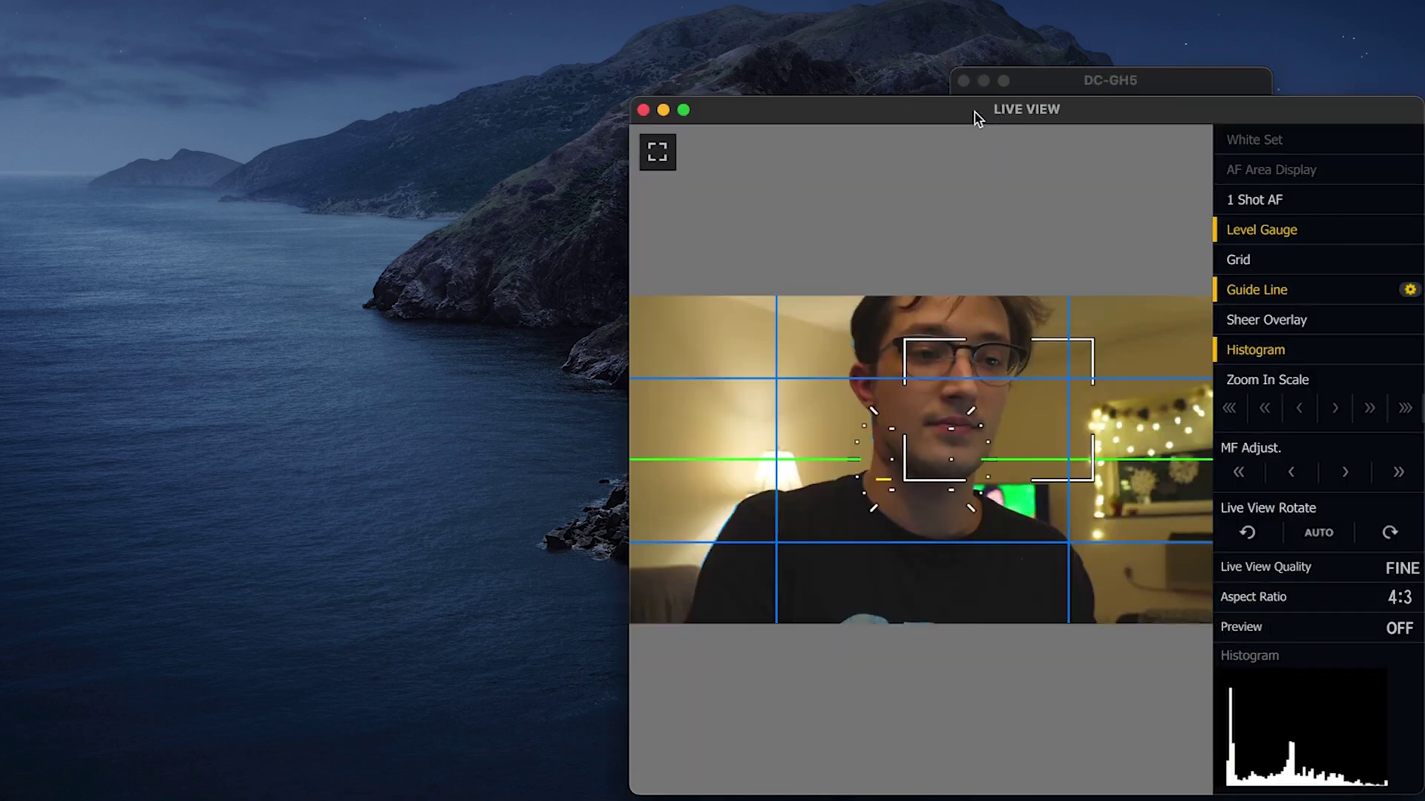
{"action": "left_click_drag", "start_coordinate": [973, 112], "coordinate": [428, 34]}
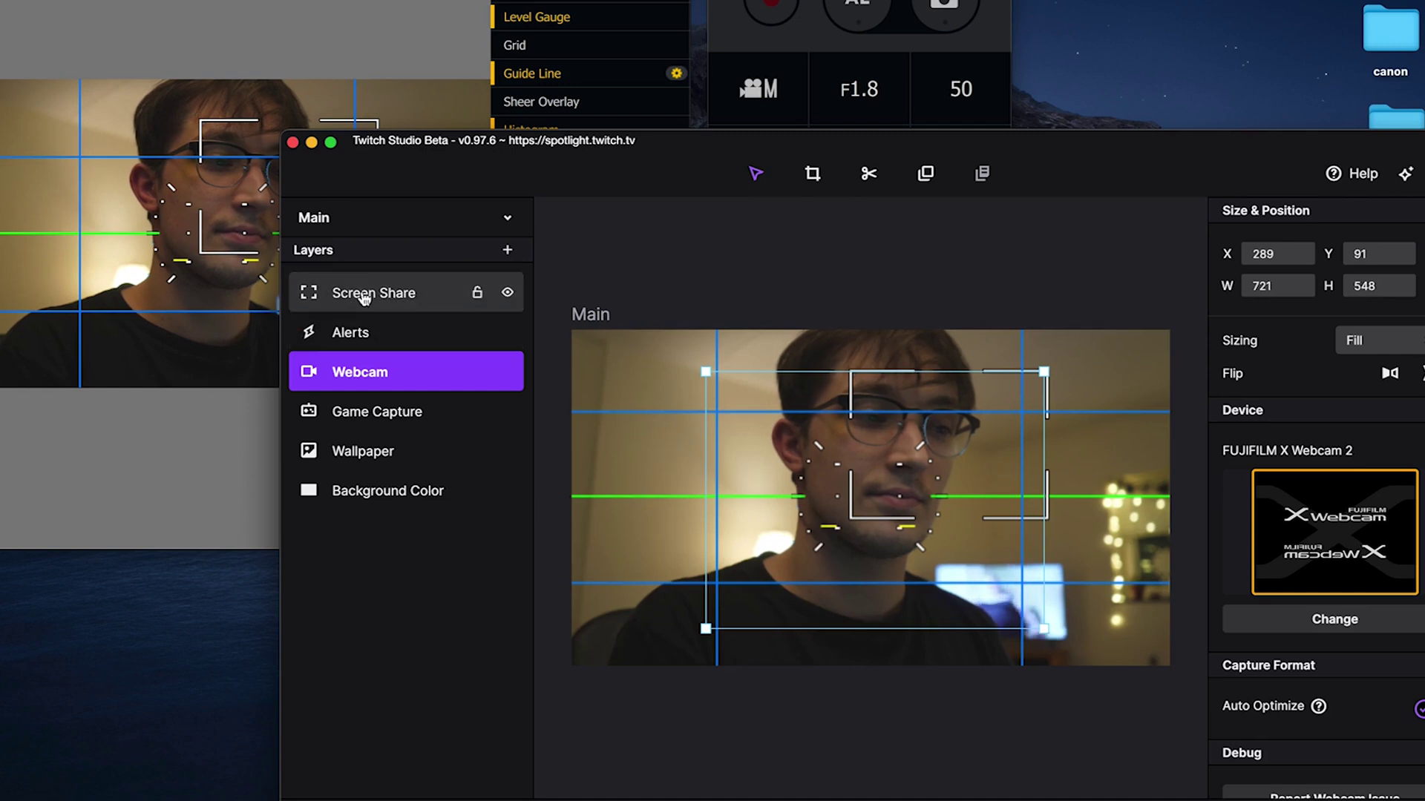
{"action": "left_click", "coordinate": [364, 295]}
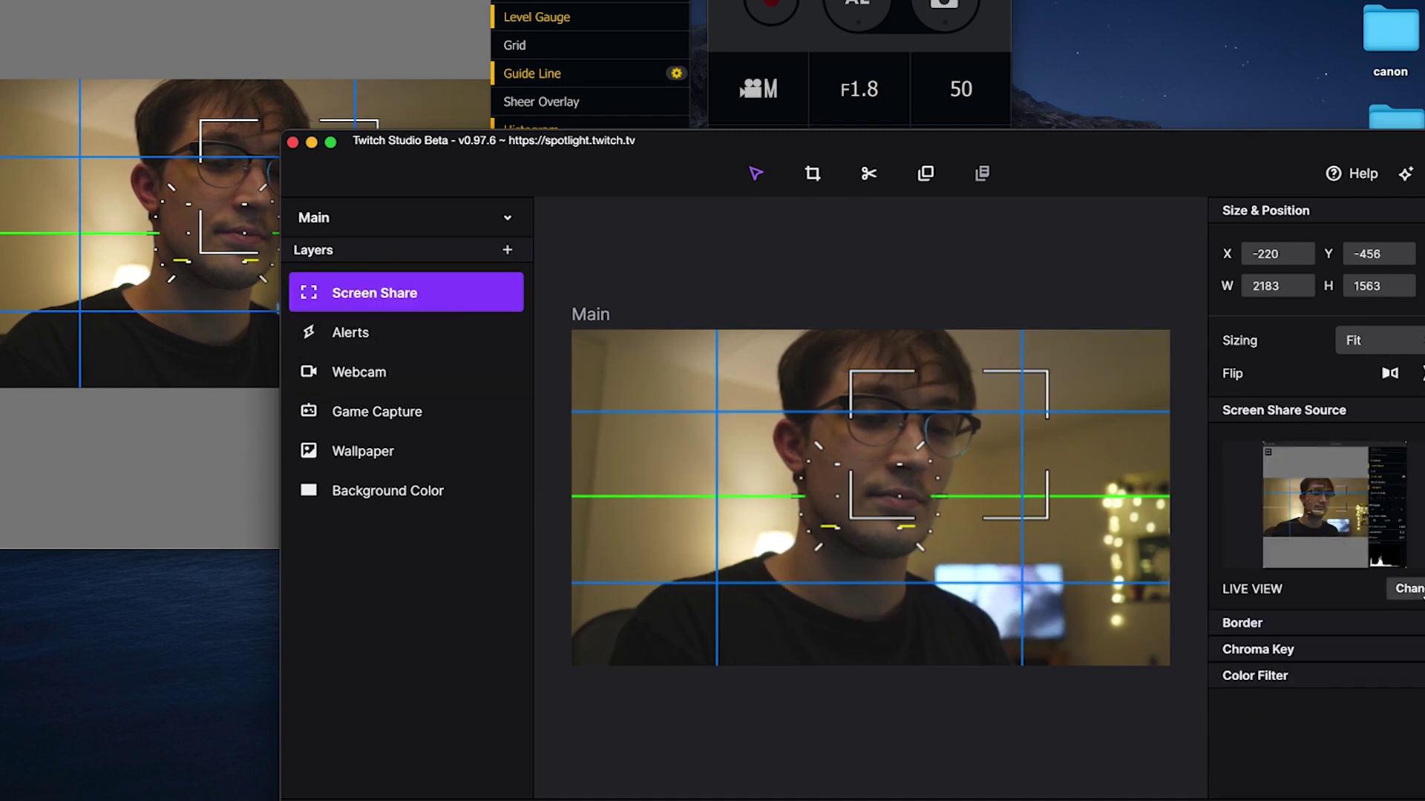
{"action": "double_click", "coordinate": [1147, 485]}
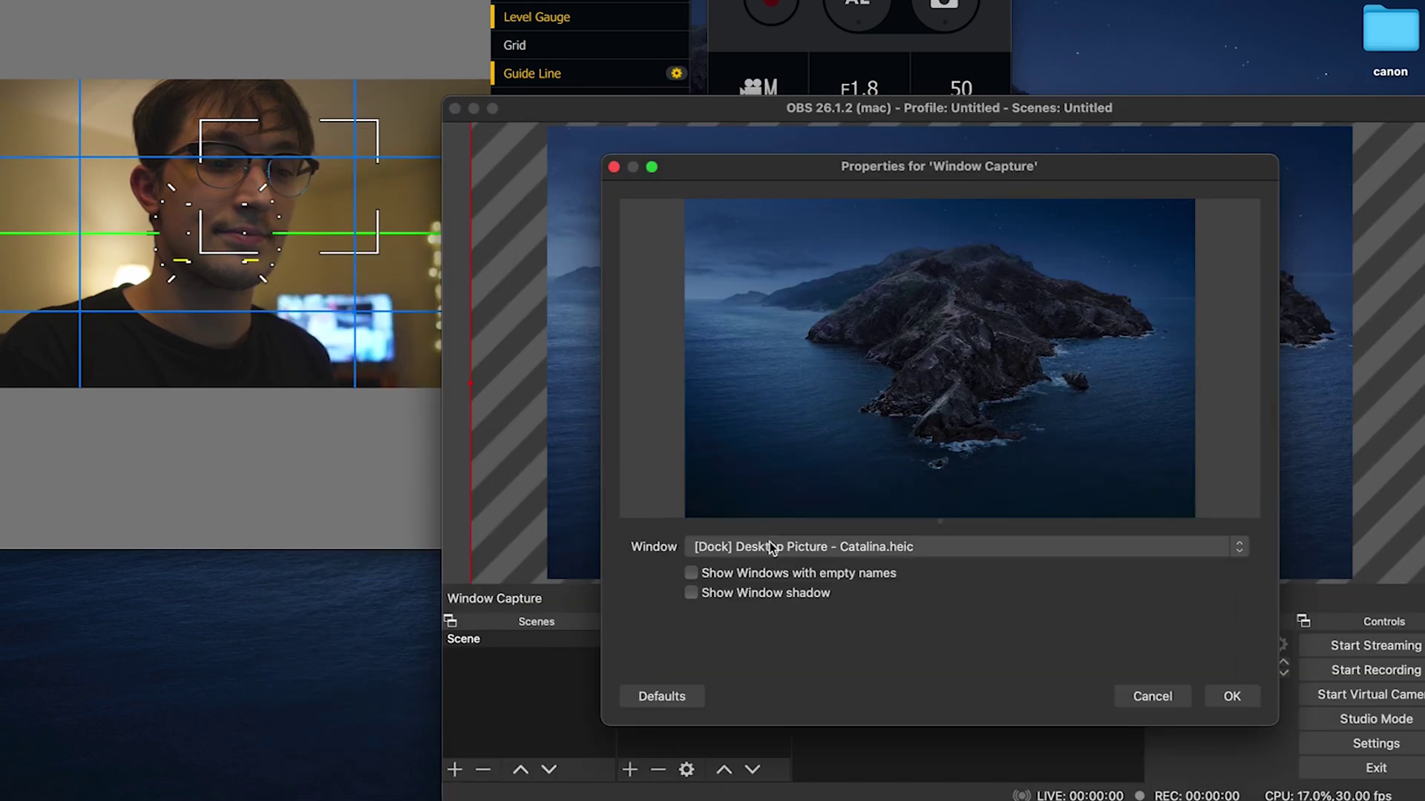
{"action": "left_click", "coordinate": [772, 547]}
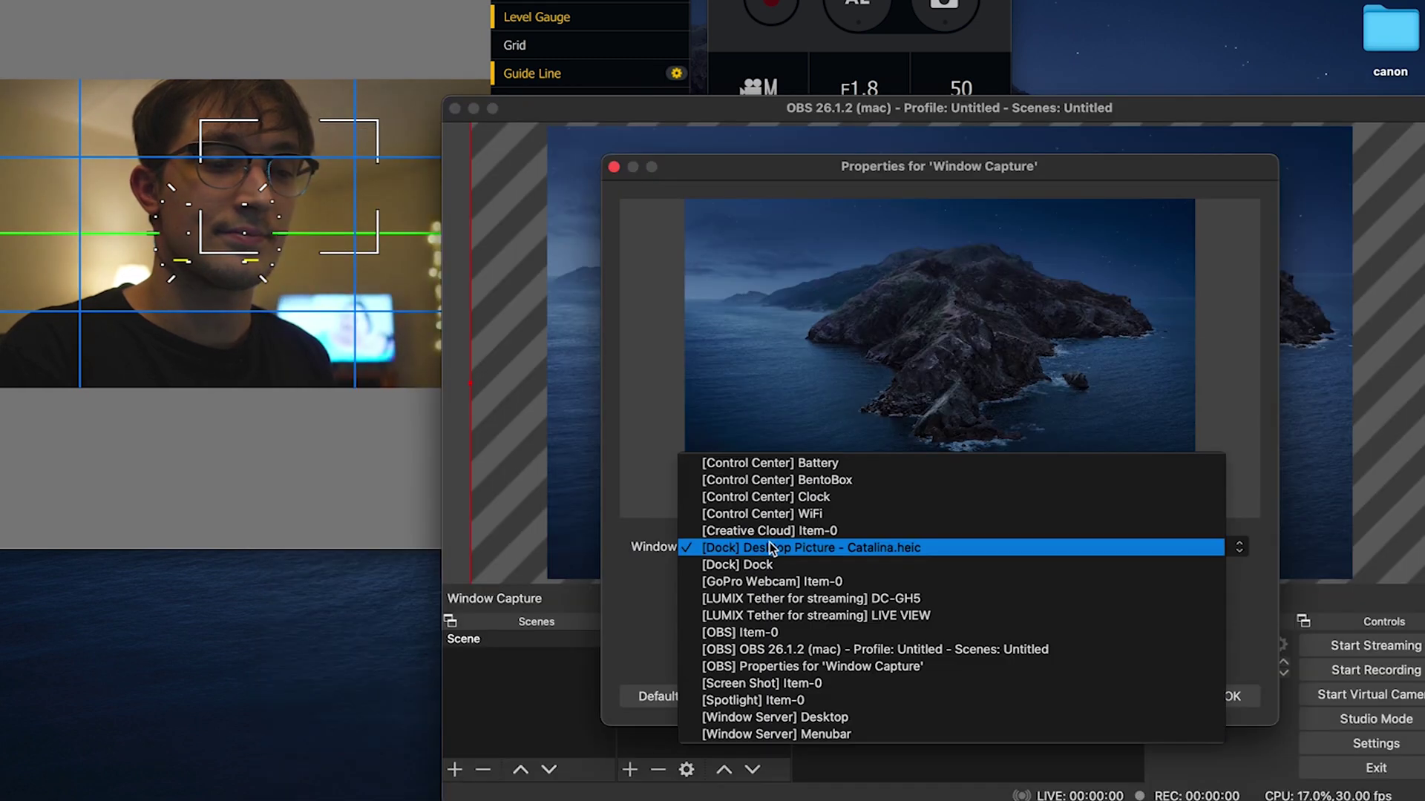
Capture the [LUMIX Tether for streaming] LIVE VIEW window in OBS, then set the camera aperture to F2.2.
{"action": "left_click", "coordinate": [774, 615]}
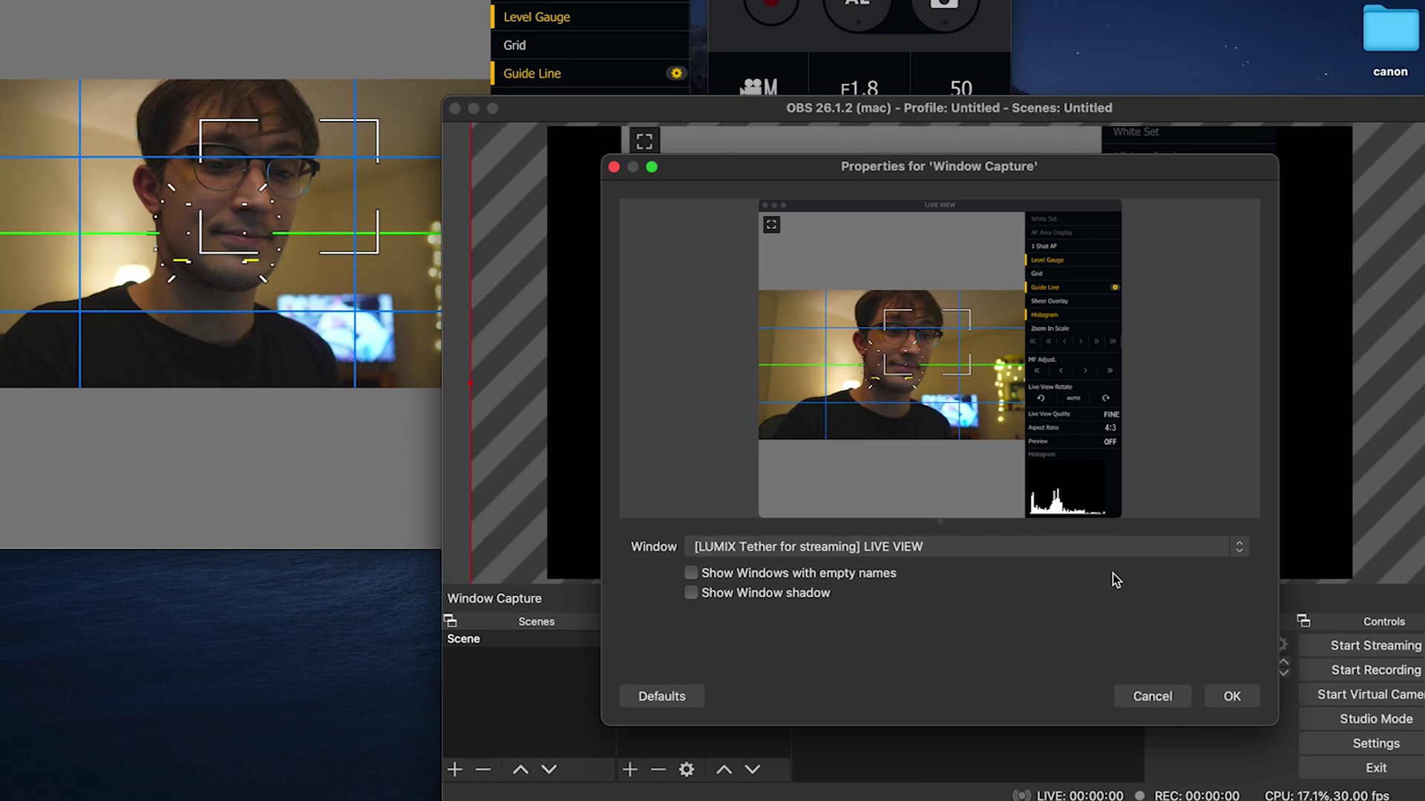
{"action": "left_click", "coordinate": [1226, 697]}
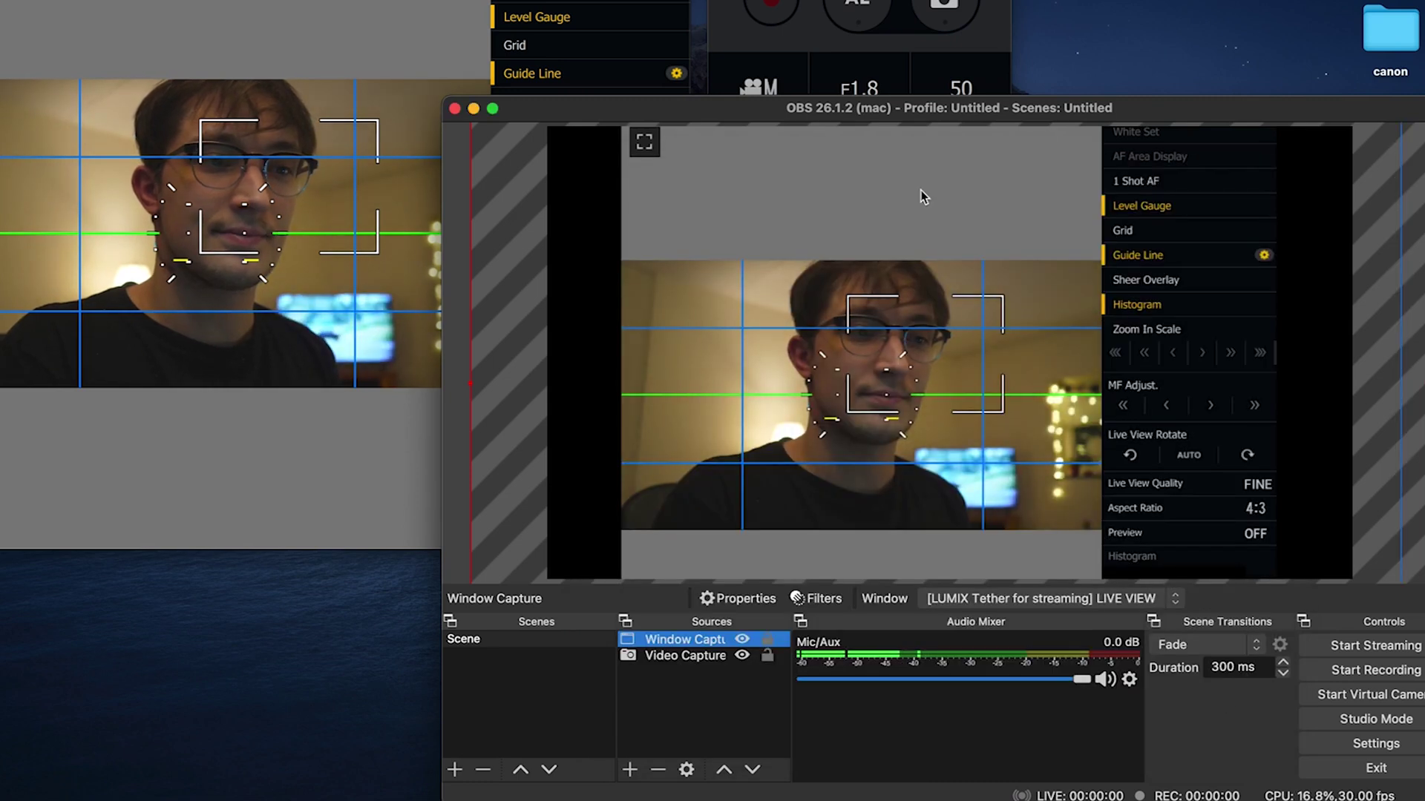
{"action": "left_click", "coordinate": [853, 74]}
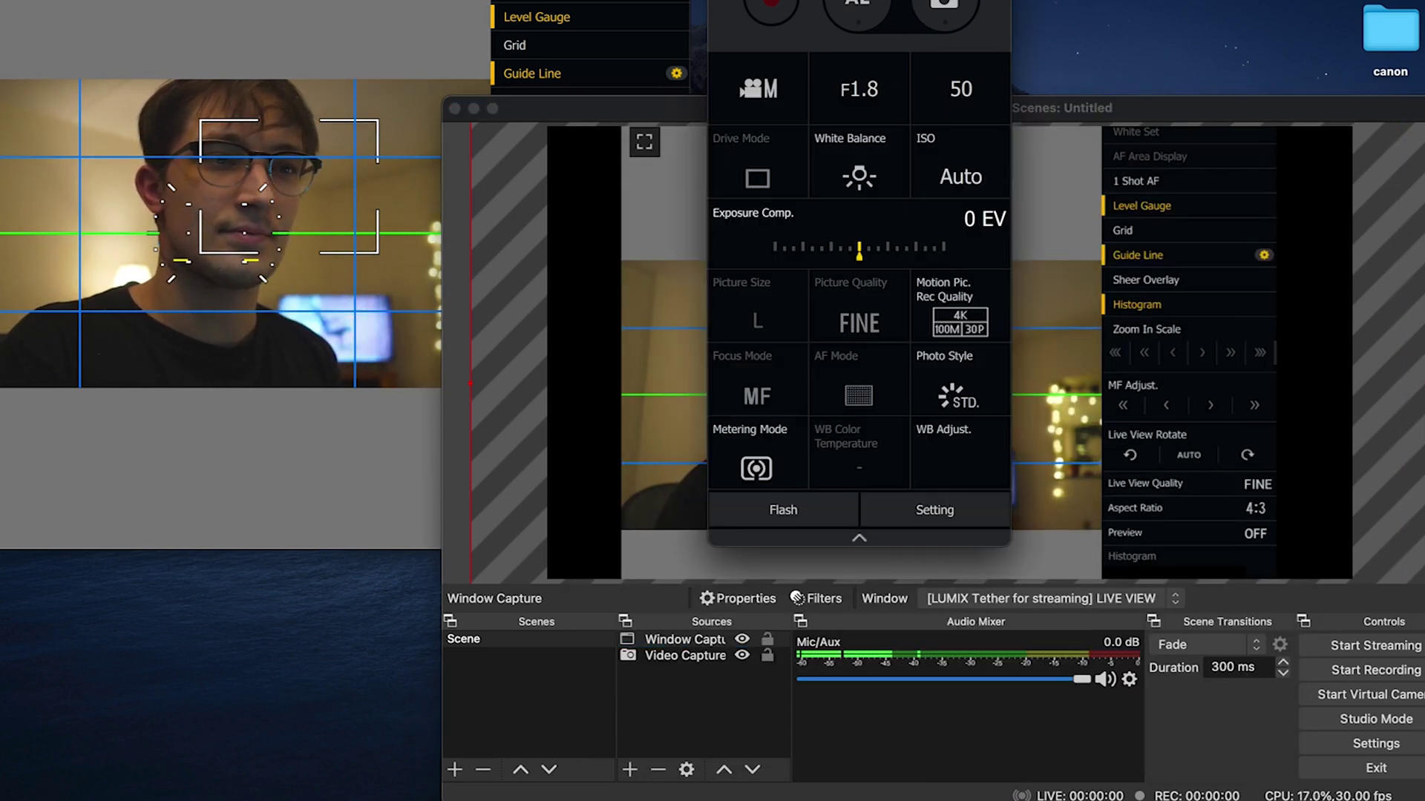
{"action": "left_click", "coordinate": [856, 85]}
{"action": "left_click", "coordinate": [834, 239]}
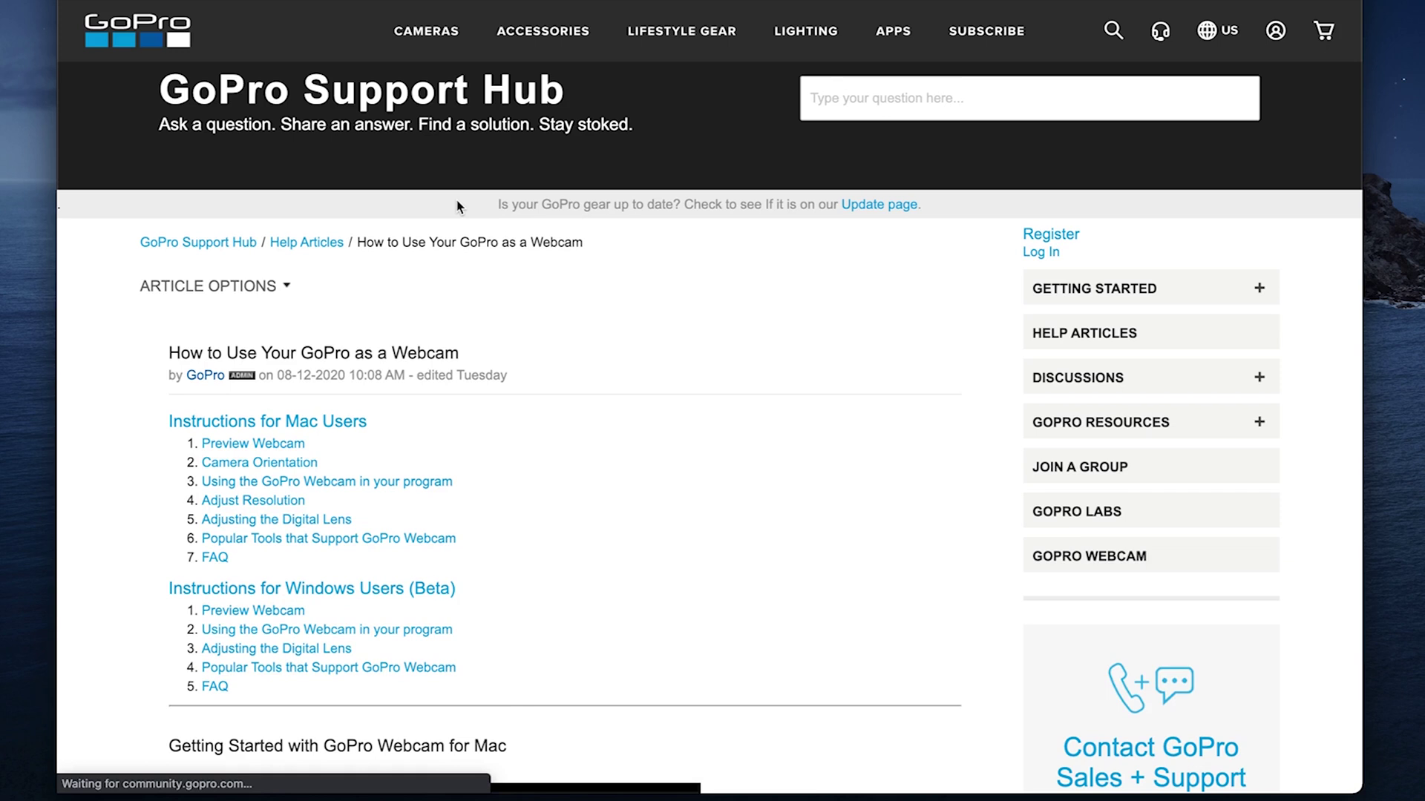
Scroll the 'How to Use Your GoPro as a Webcam' article down to Steps 1–3.
{"action": "scroll", "coordinate": [735, 572], "scroll_direction": "down", "scroll_amount": 10}
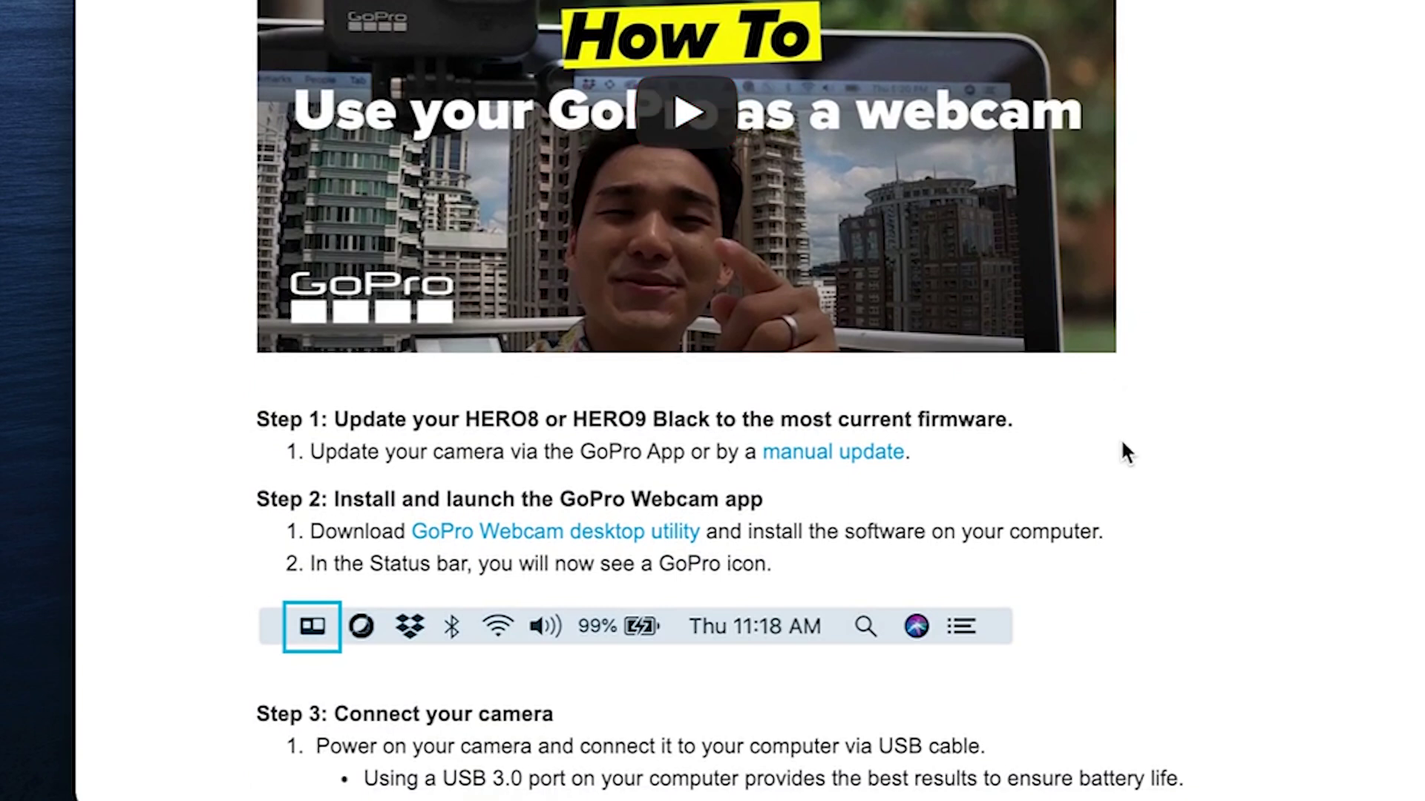
{"action": "scroll", "coordinate": [1123, 452], "scroll_direction": "down", "scroll_amount": 2}
{"action": "scroll", "coordinate": [1123, 444], "scroll_direction": "down", "scroll_amount": 2}
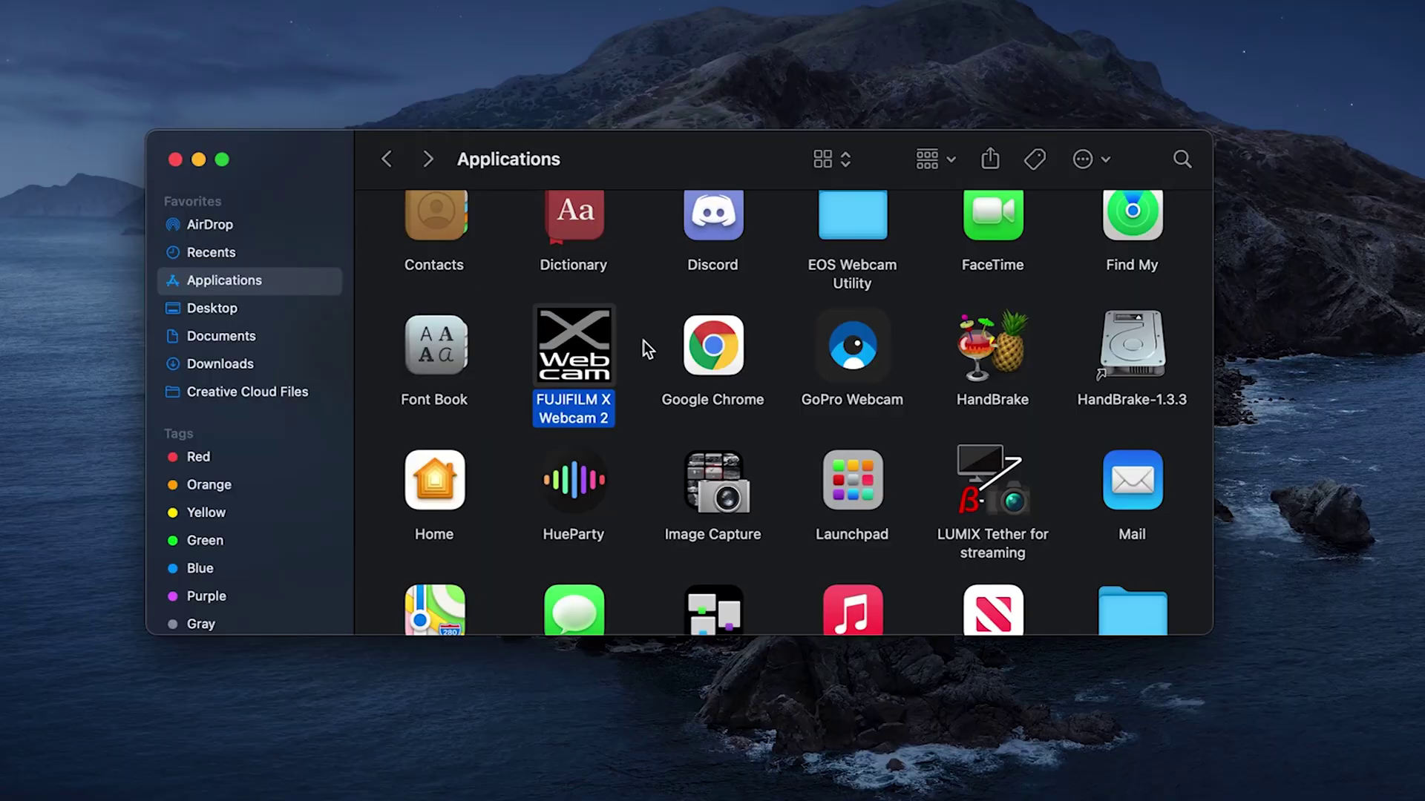
Start the GoPro Webcam app from the Applications folder.
{"action": "double_click", "coordinate": [861, 343]}
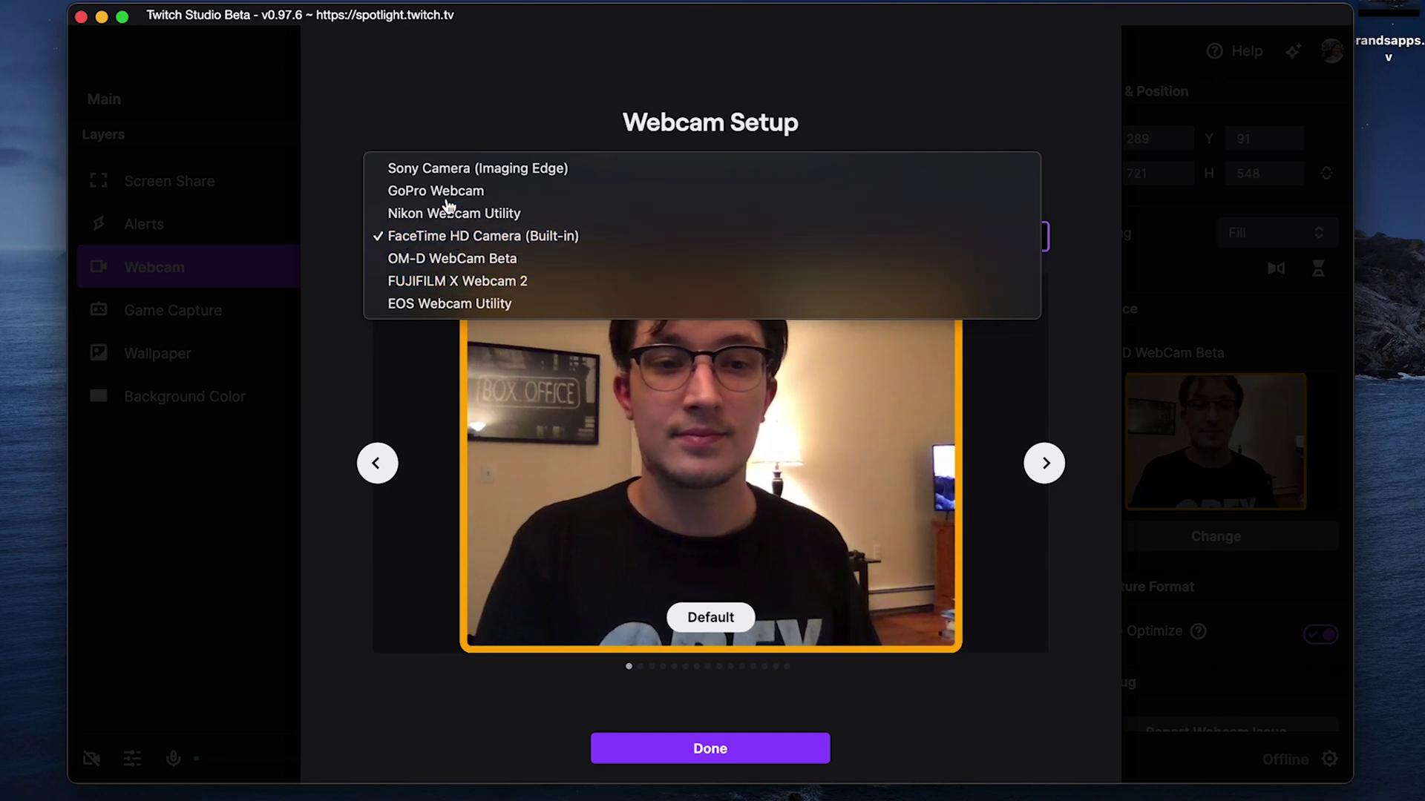
Select GoPro Webcam in Twitch Studio's Webcam Setup camera list.
{"action": "left_click", "coordinate": [446, 195]}
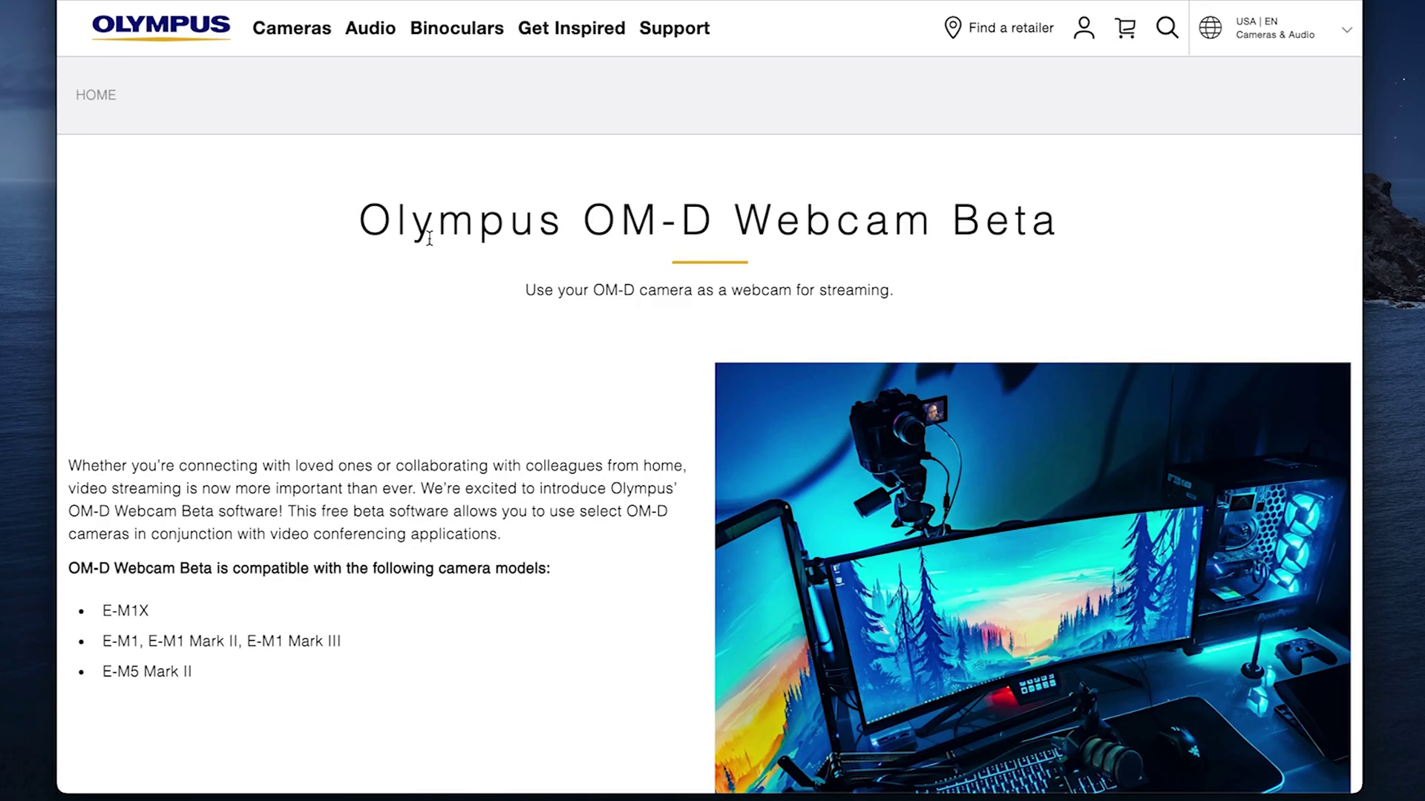
Scroll the Olympus OM-D Webcam Beta page down to the Step-by-Step Instructions.
{"action": "scroll", "coordinate": [876, 483], "scroll_direction": "down", "scroll_amount": 10}
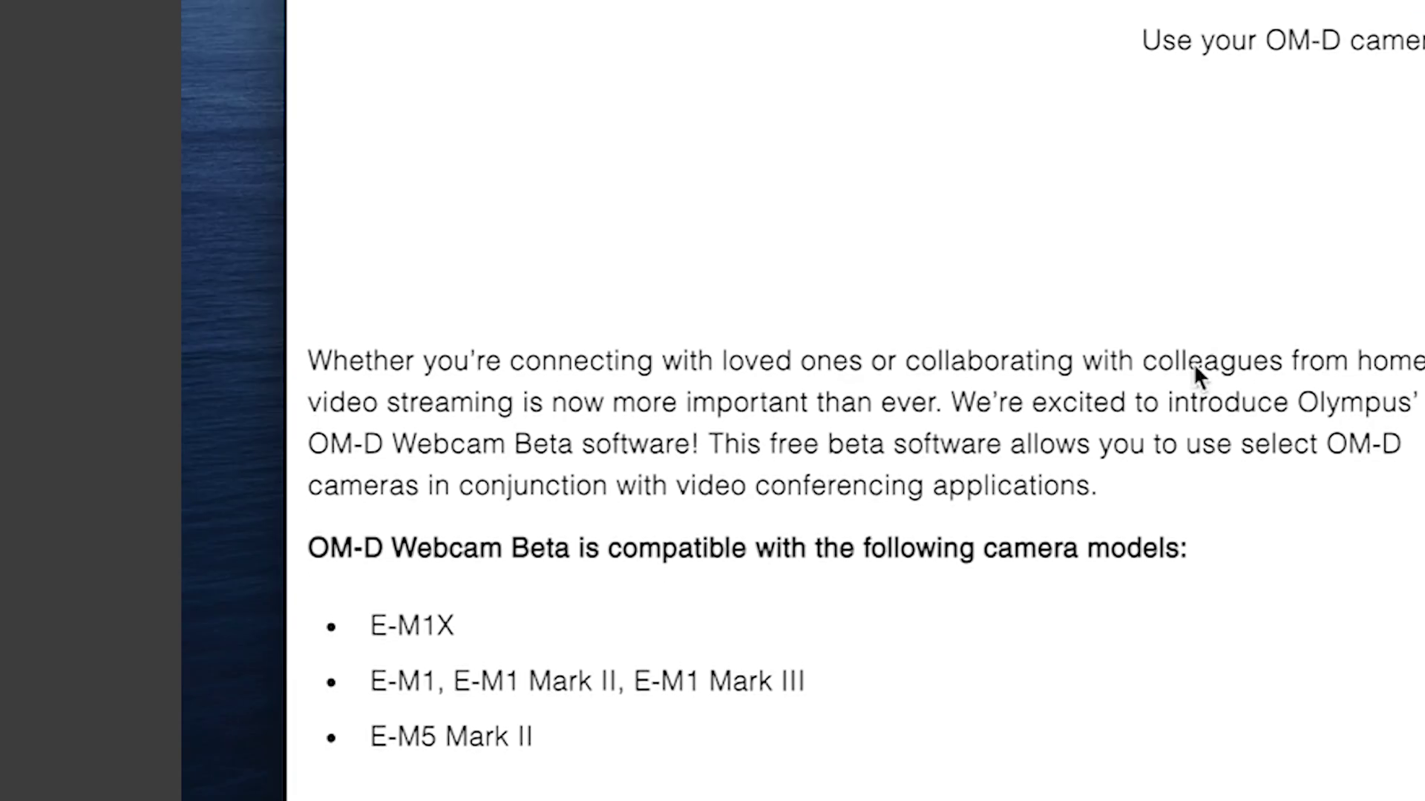
{"action": "scroll", "coordinate": [1195, 367], "scroll_direction": "down", "scroll_amount": 4}
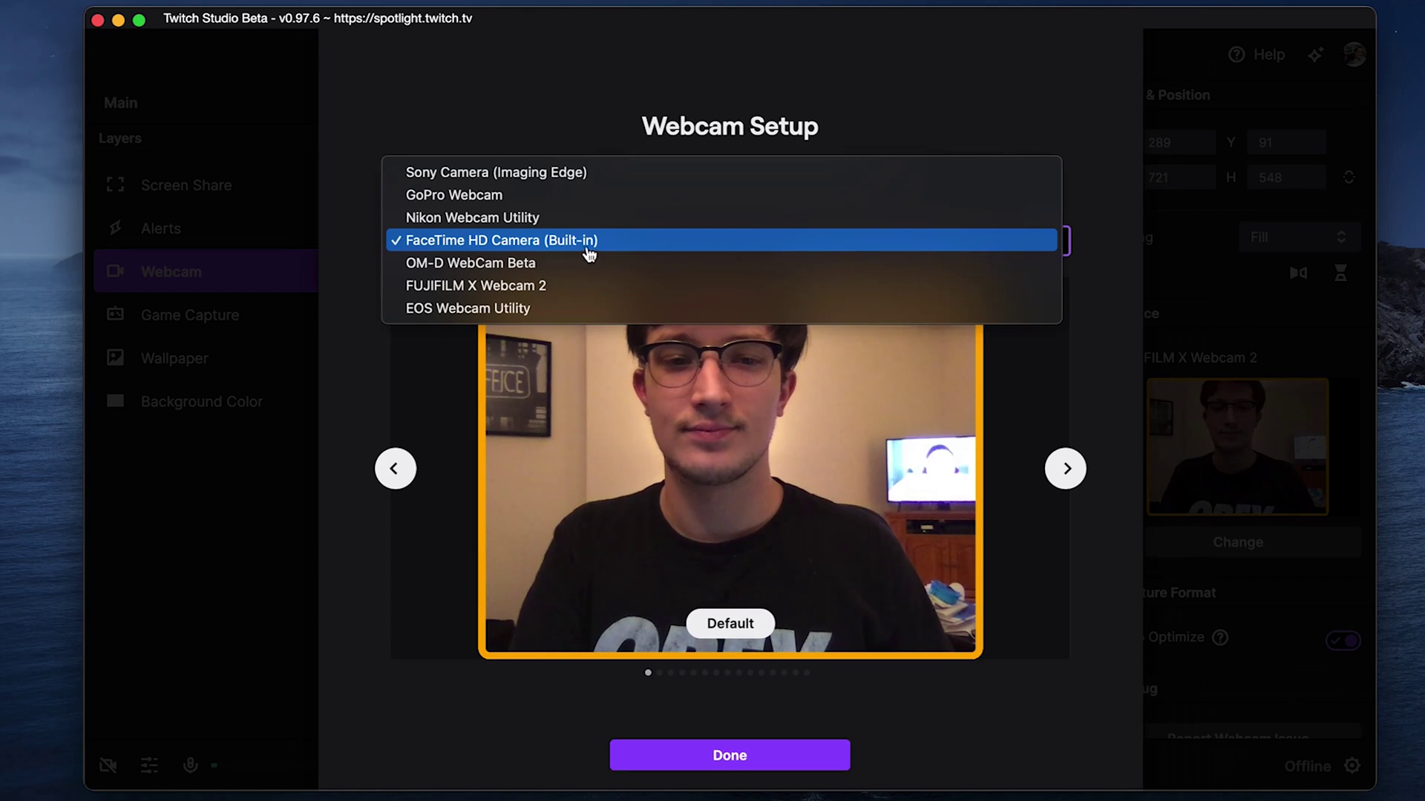
Select OM-D WebCam Beta in Twitch Studio's Webcam Setup camera list.
{"action": "left_click", "coordinate": [573, 264]}
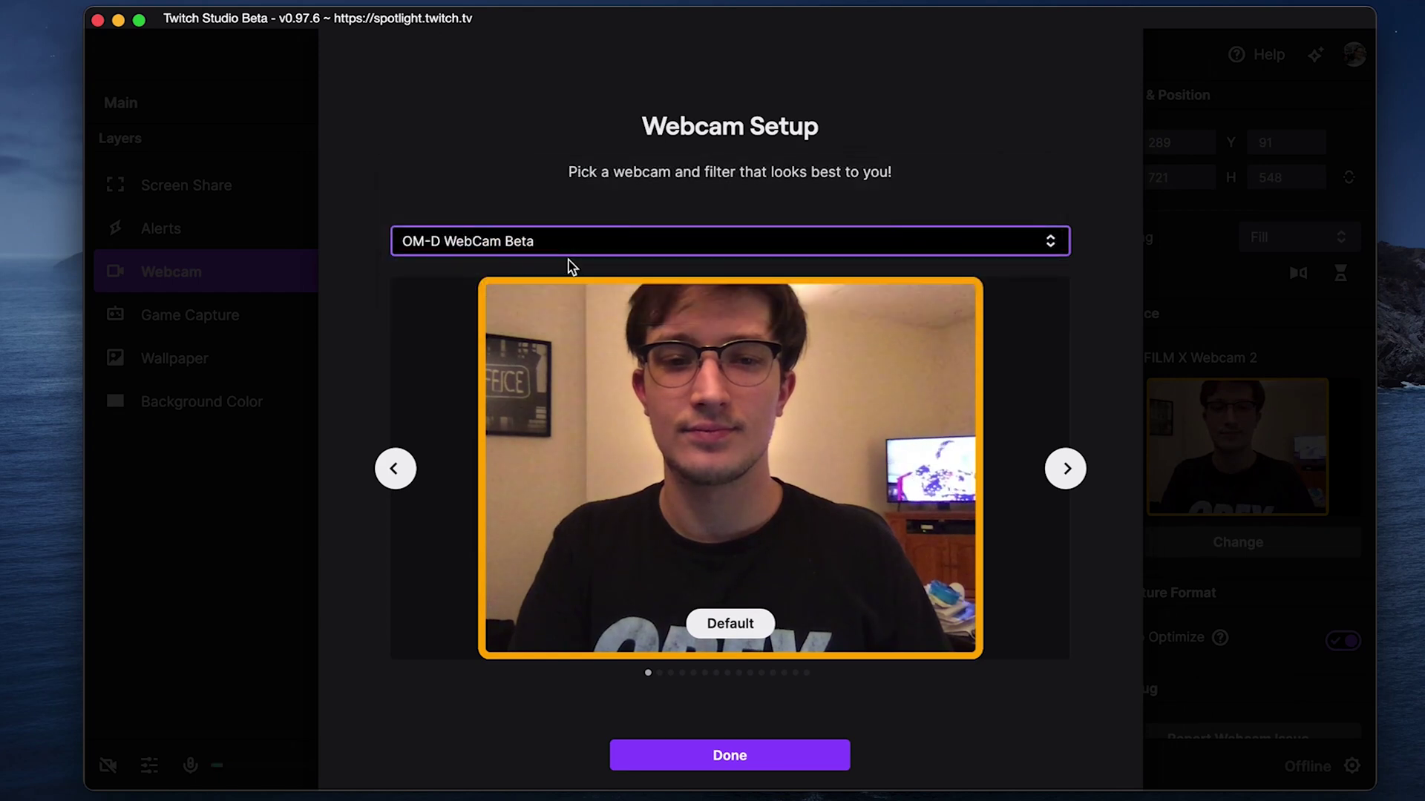